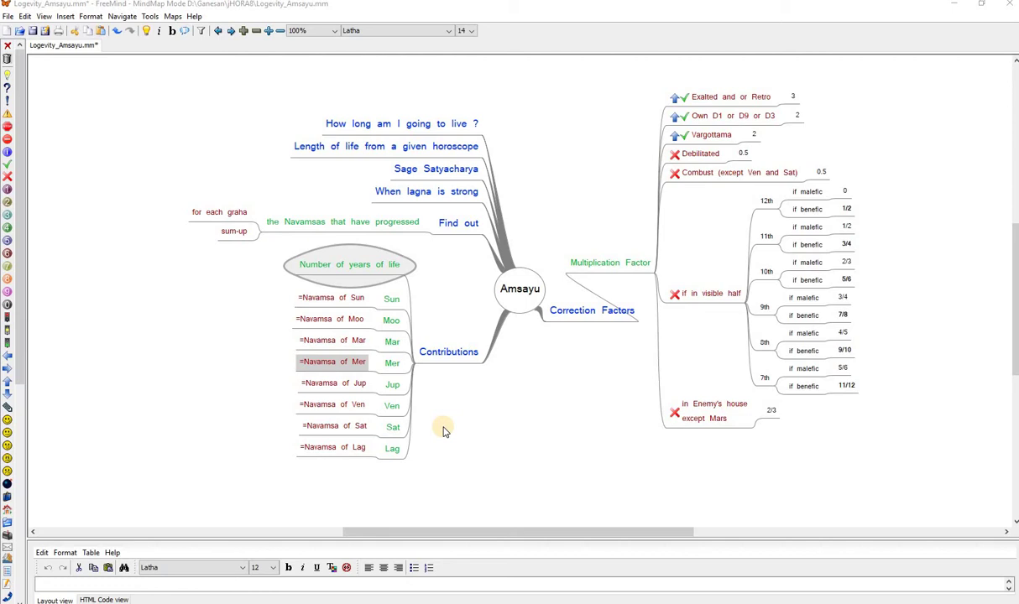
# Step: Examine the introductory topics around the Amsayu root node, from "How long am I going to live ?" down to "Find out"
pyautogui.click(401, 126)
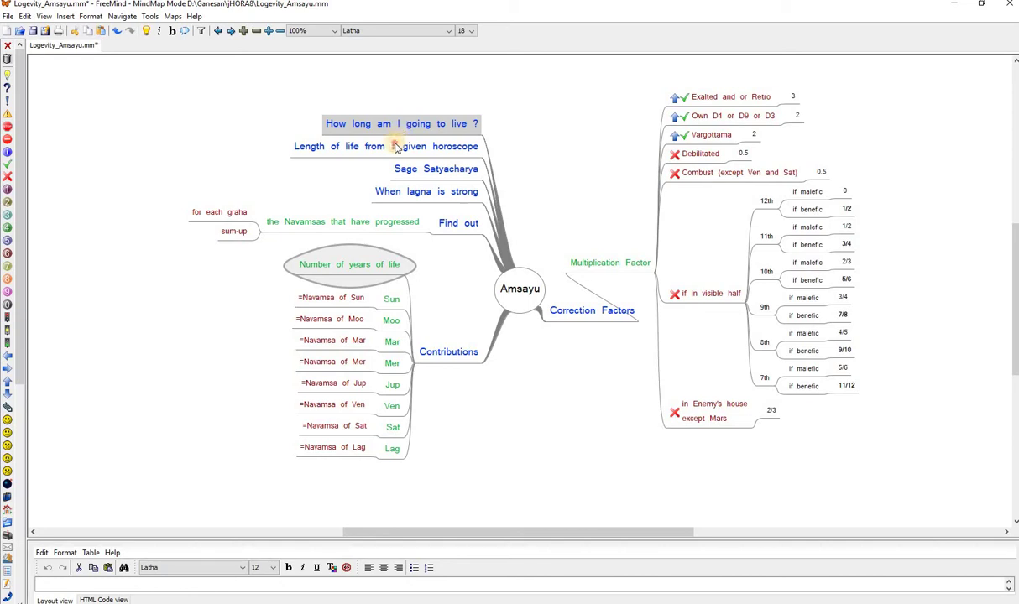
pyautogui.click(397, 148)
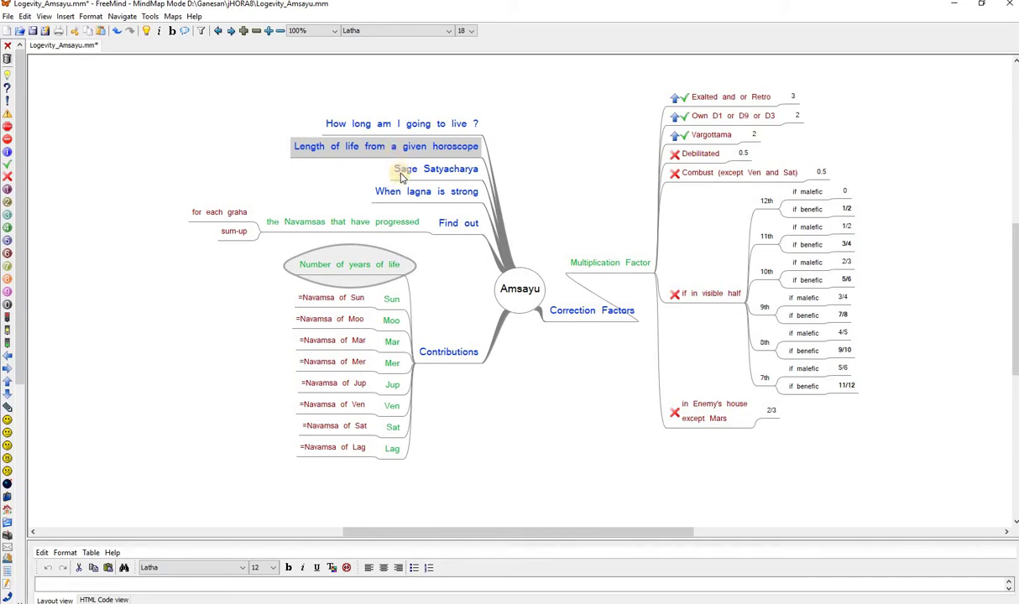
pyautogui.click(401, 175)
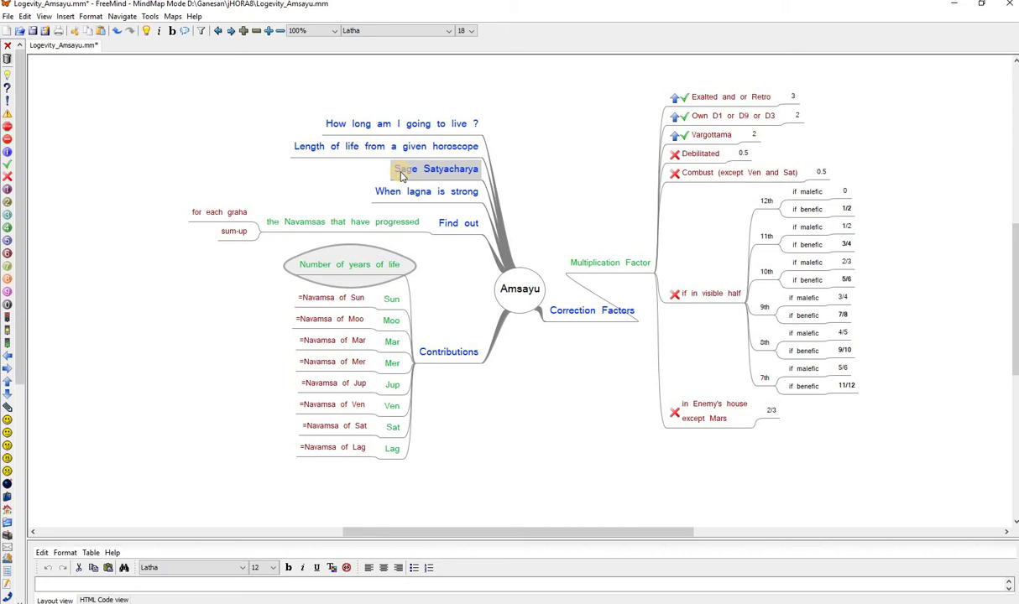
pyautogui.click(518, 288)
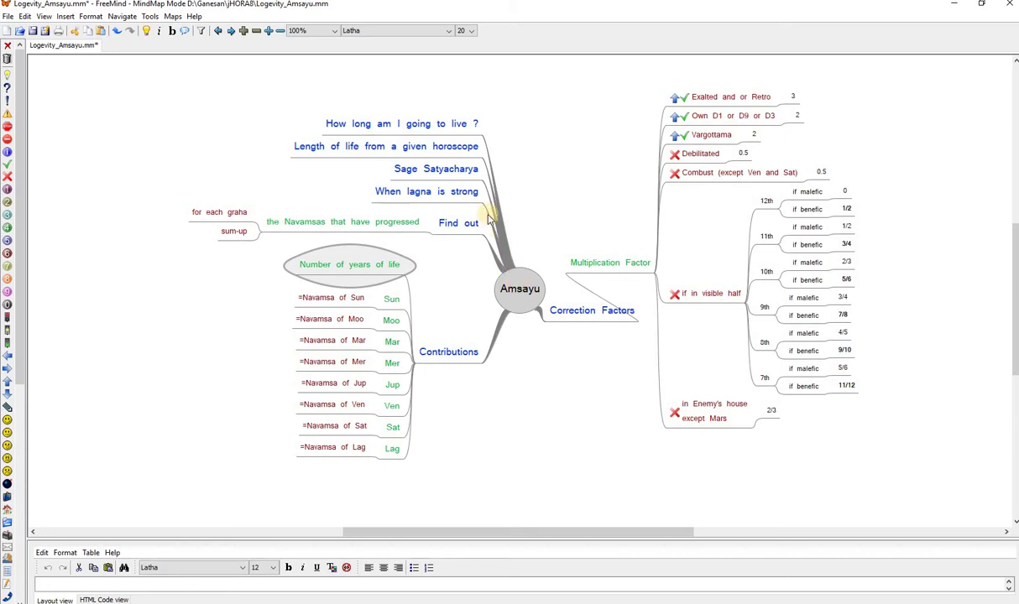
pyautogui.click(453, 192)
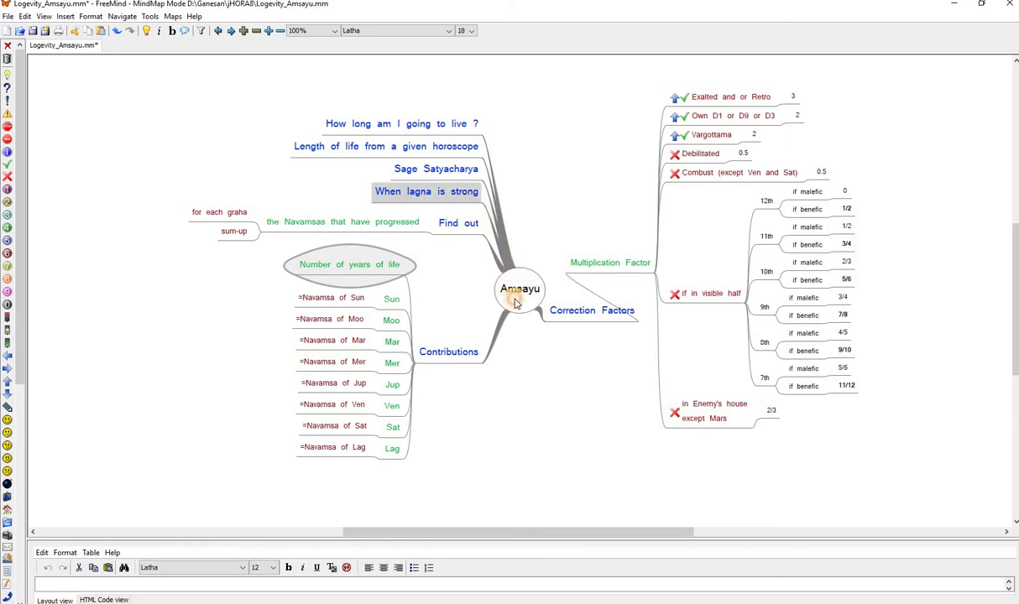
pyautogui.click(515, 301)
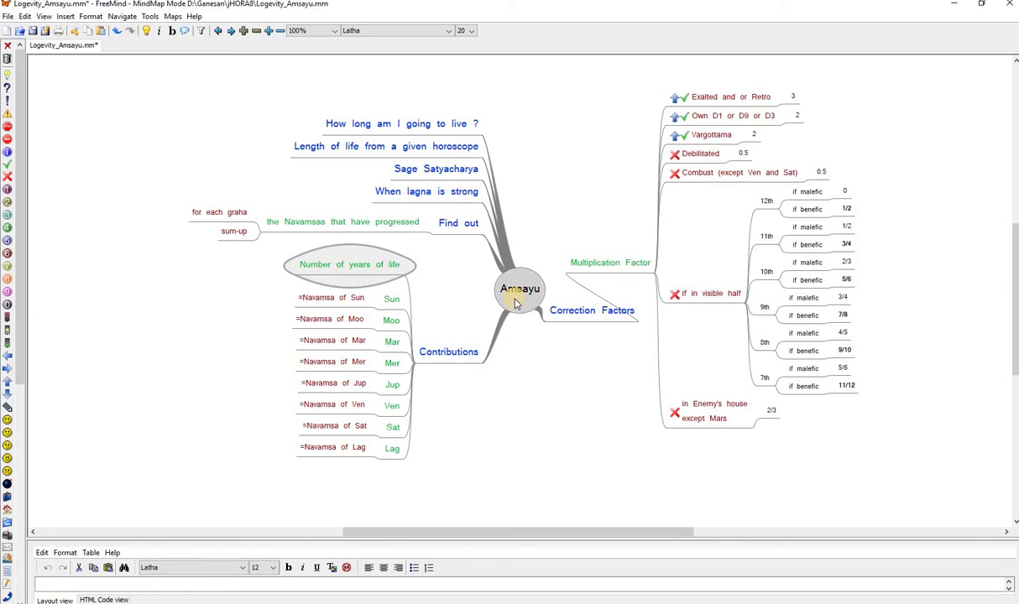
pyautogui.click(456, 227)
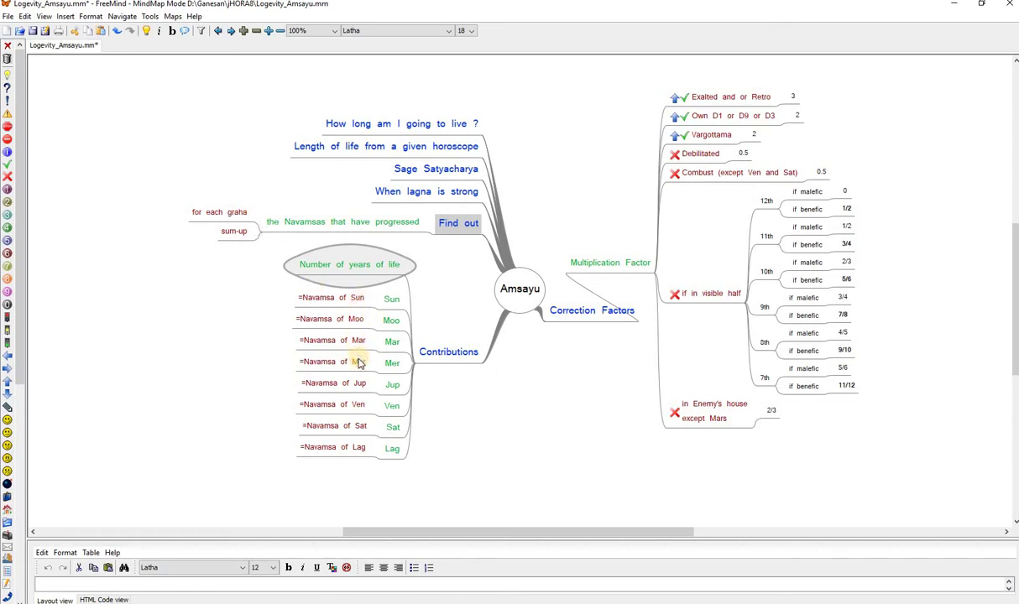
# Step: Review the navamsa entries for Sun, Mercury and Lagna in the Contributions branch
pyautogui.click(343, 299)
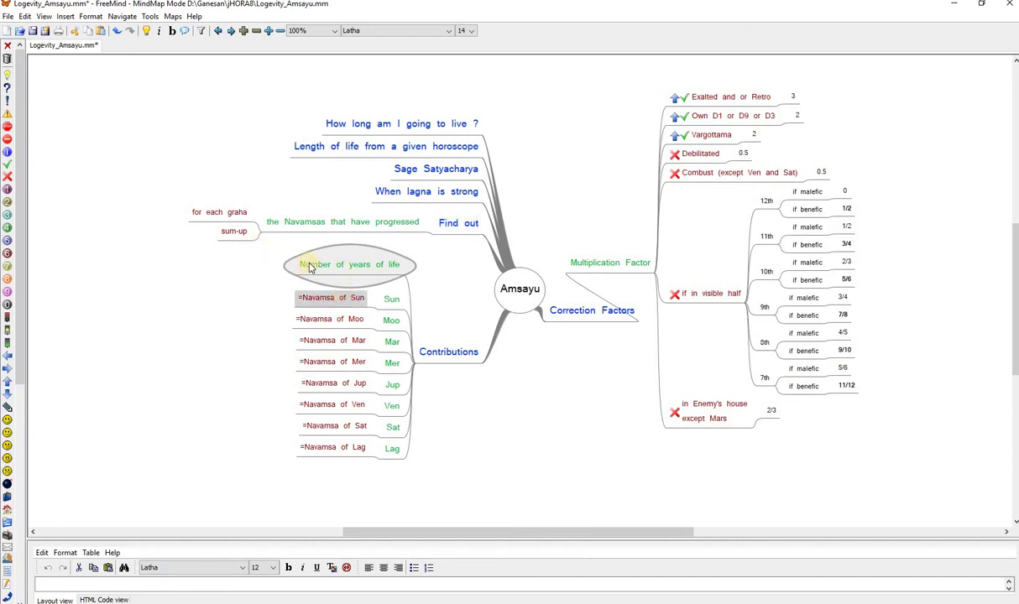
pyautogui.click(336, 360)
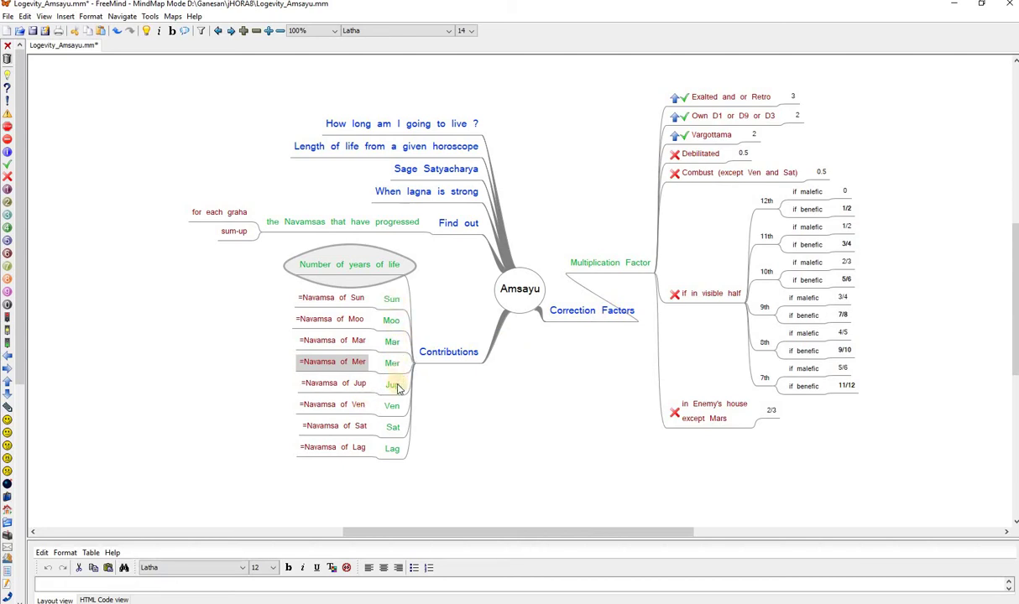
pyautogui.click(393, 450)
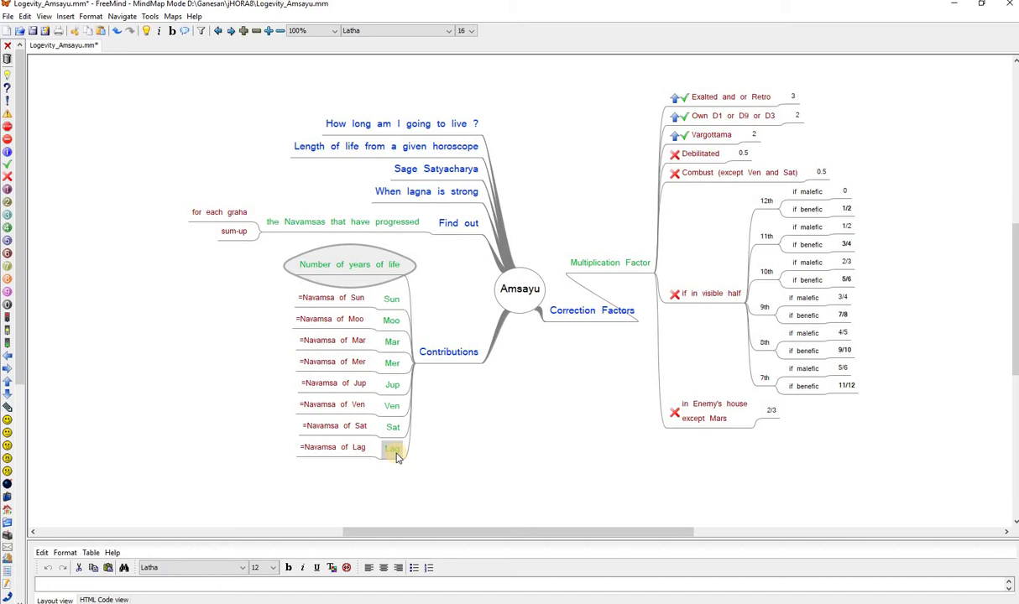
# Step: Examine the Correction Factors branch and its multipliers for exalted or retrograde, own D1/D9/D3 and combust planets, relating them to the Mars contribution
pyautogui.click(595, 316)
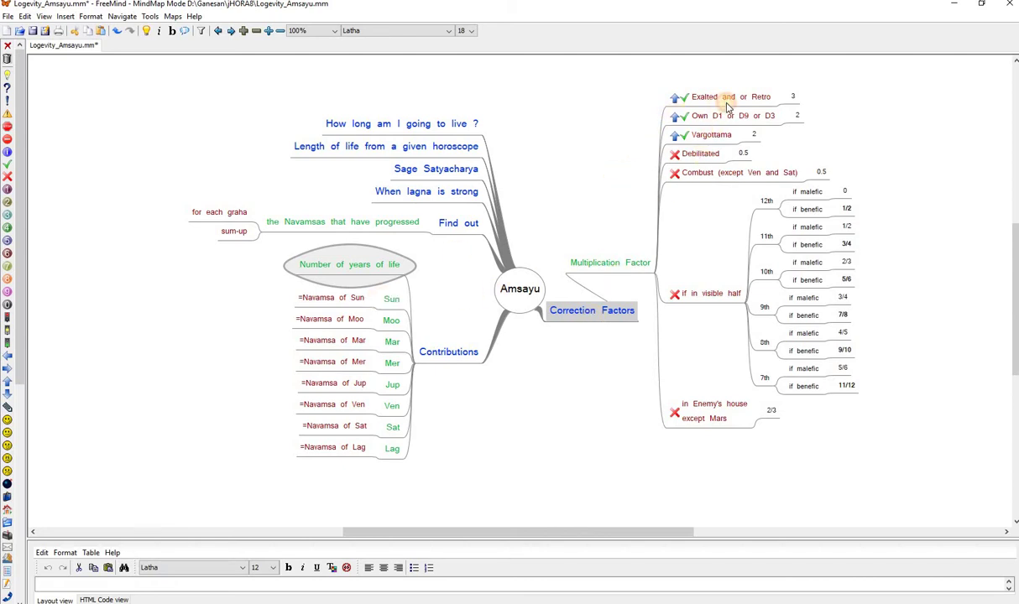
pyautogui.click(755, 97)
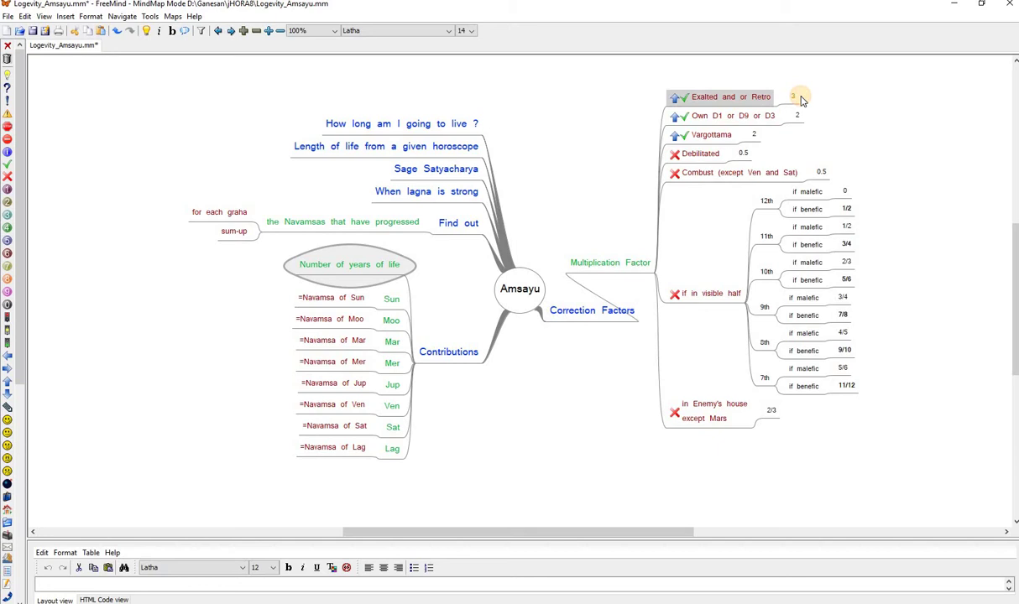
pyautogui.click(388, 343)
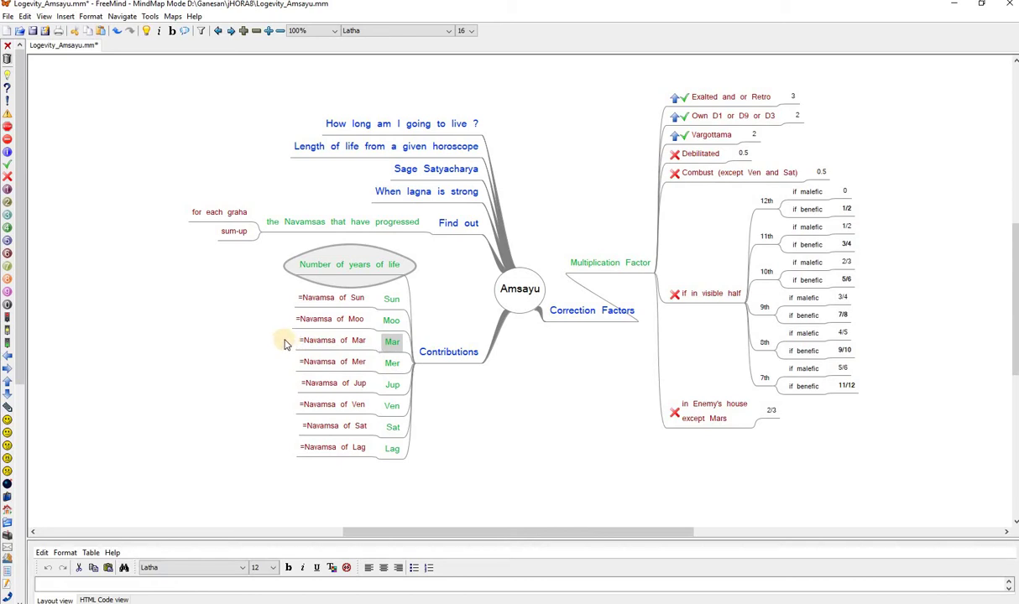
pyautogui.click(792, 97)
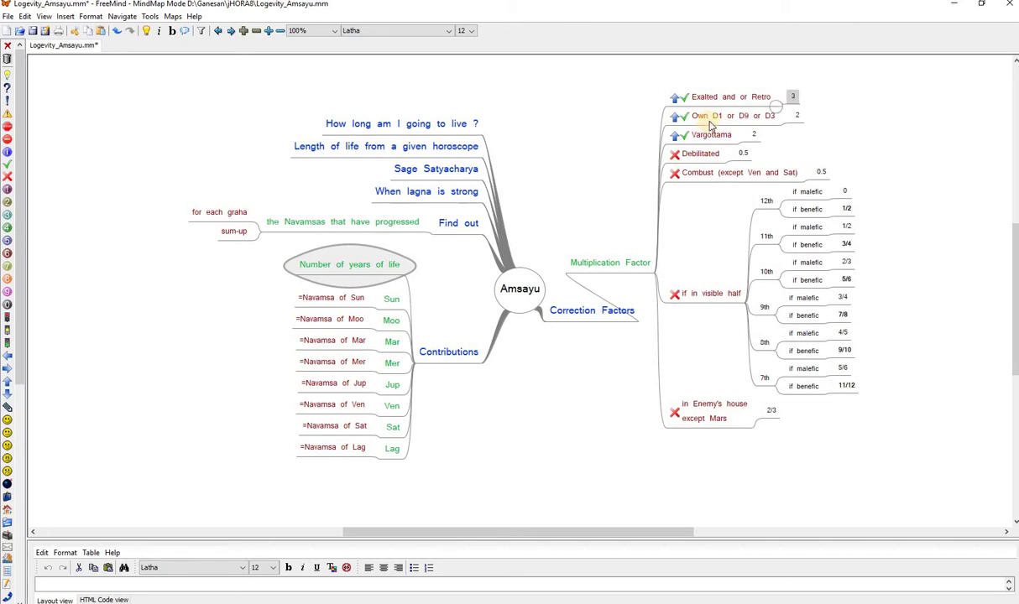
pyautogui.click(800, 117)
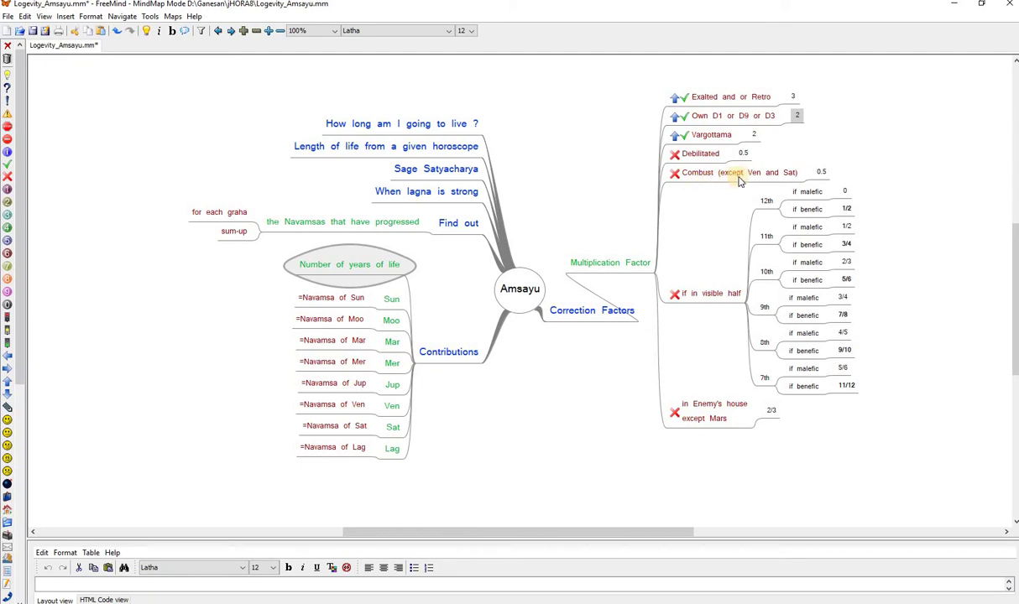
pyautogui.click(819, 174)
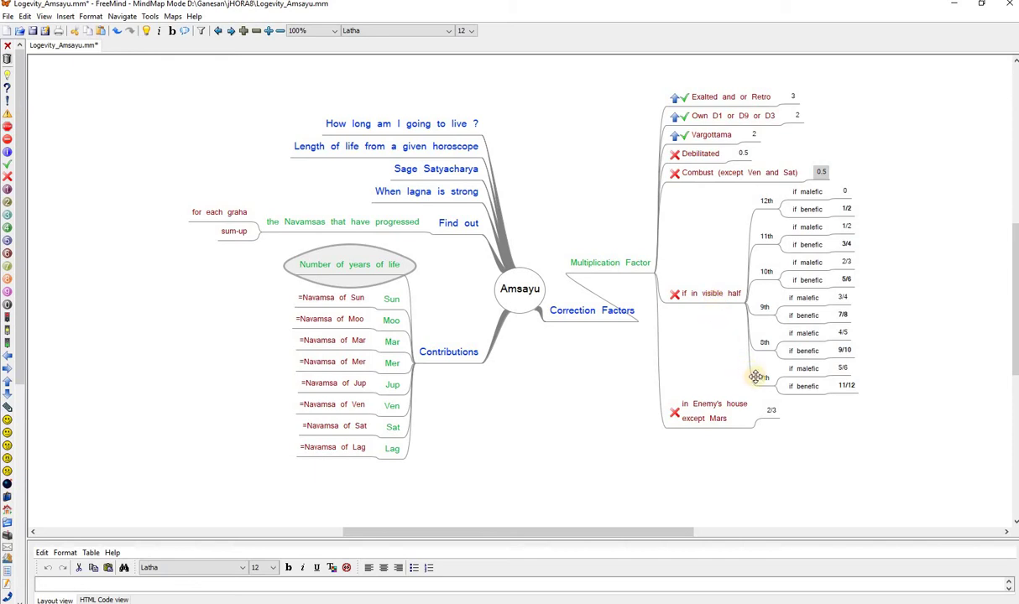
# Step: Examine the 12th-house malefic and benefic factors in the visible half, the Jupiter contribution, and the factor for planets in an enemy's house
pyautogui.click(806, 194)
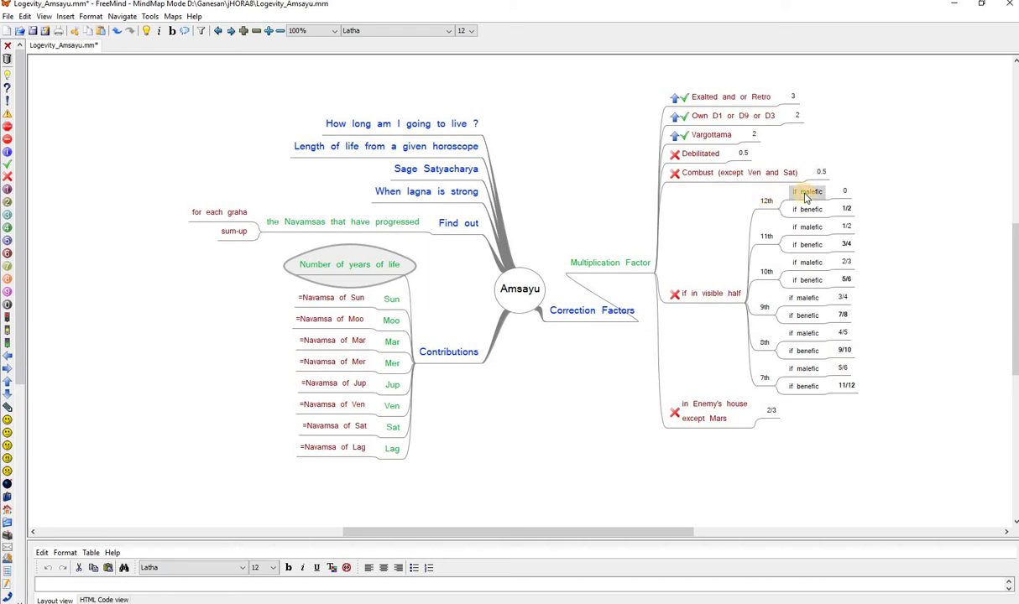
pyautogui.click(391, 387)
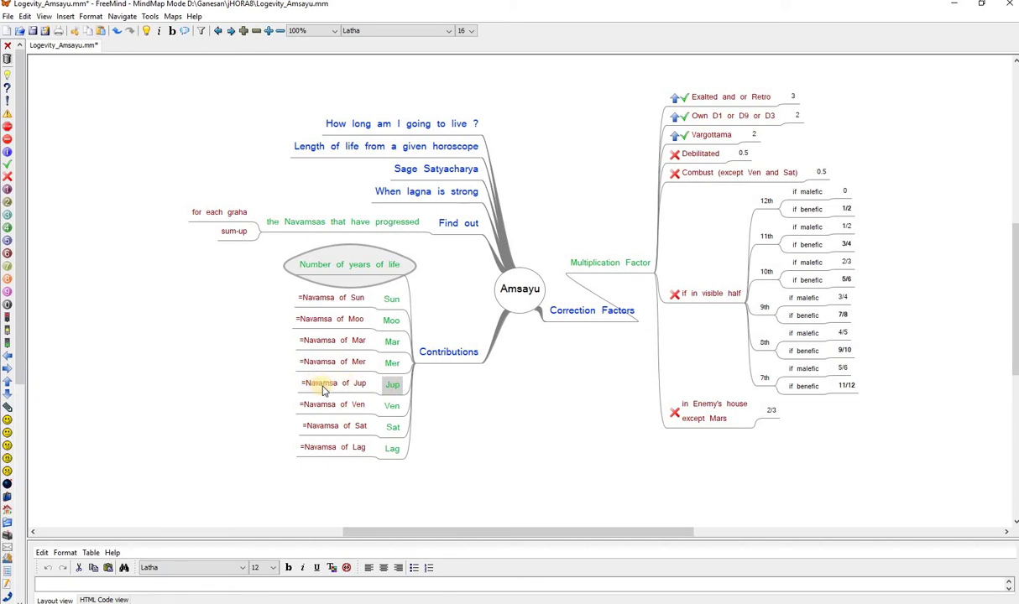
pyautogui.click(846, 194)
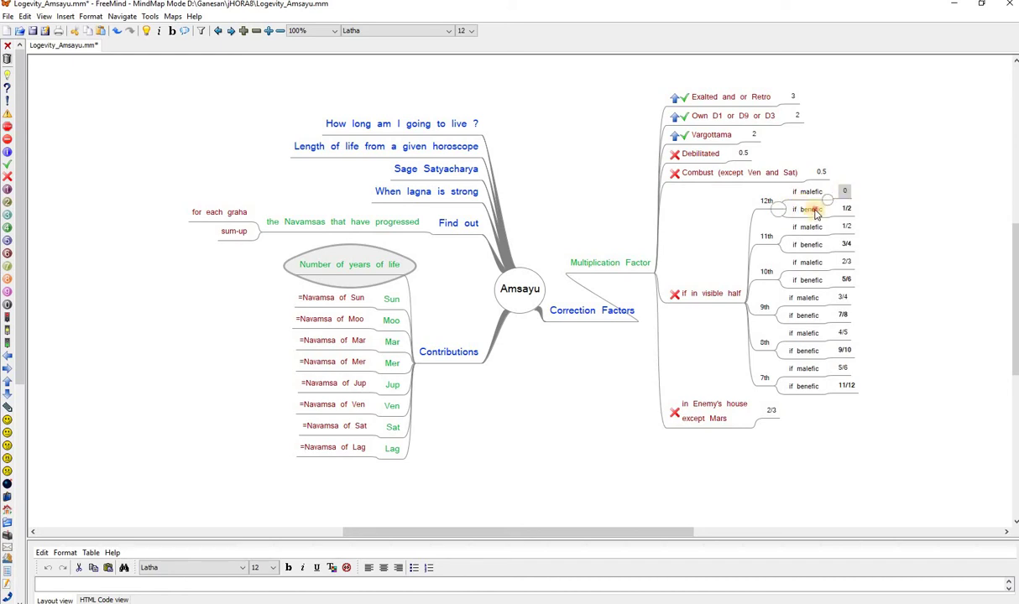
pyautogui.click(847, 210)
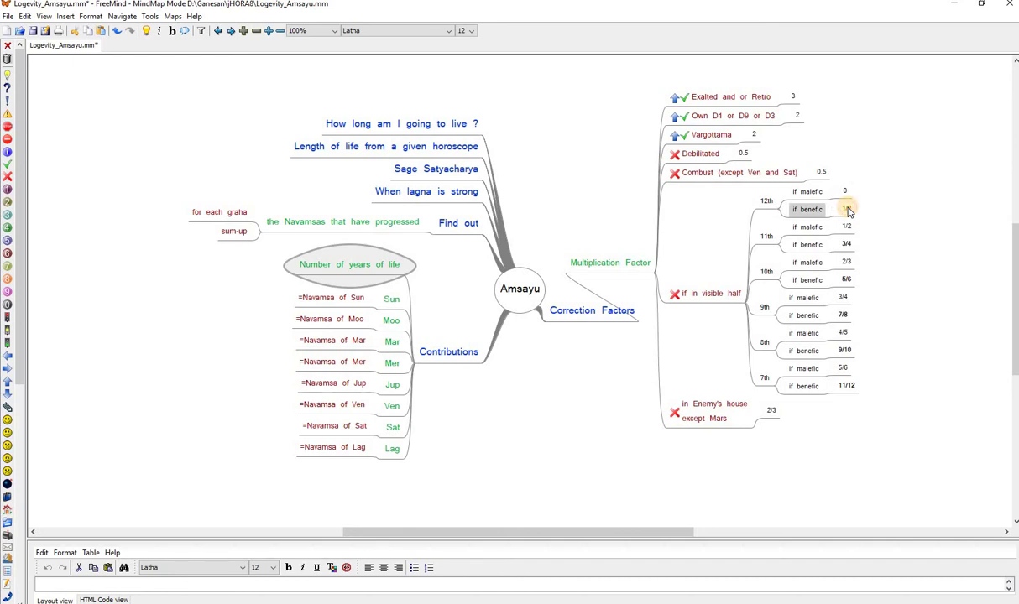
pyautogui.click(847, 210)
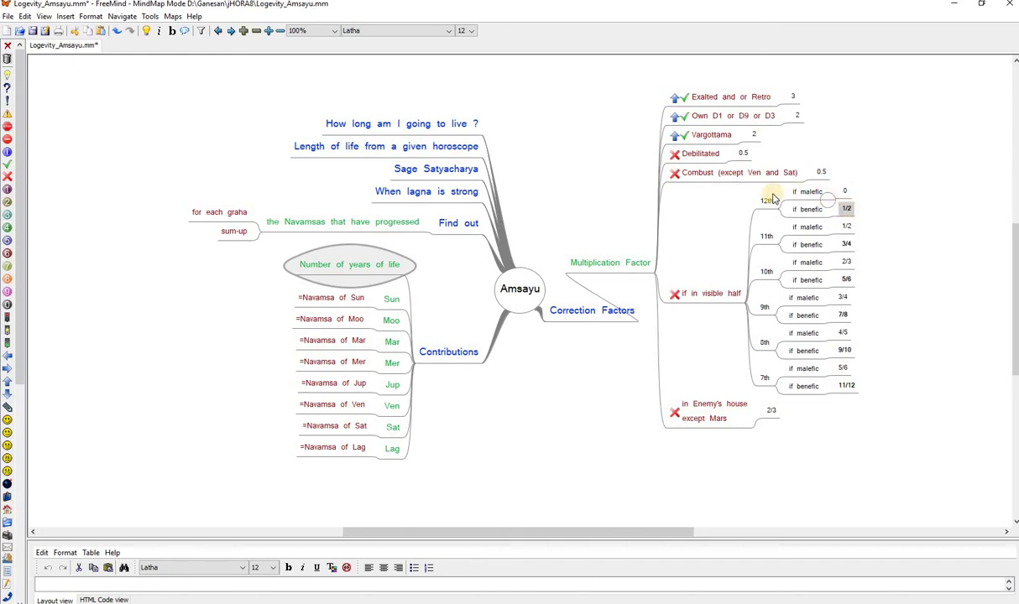
pyautogui.click(845, 192)
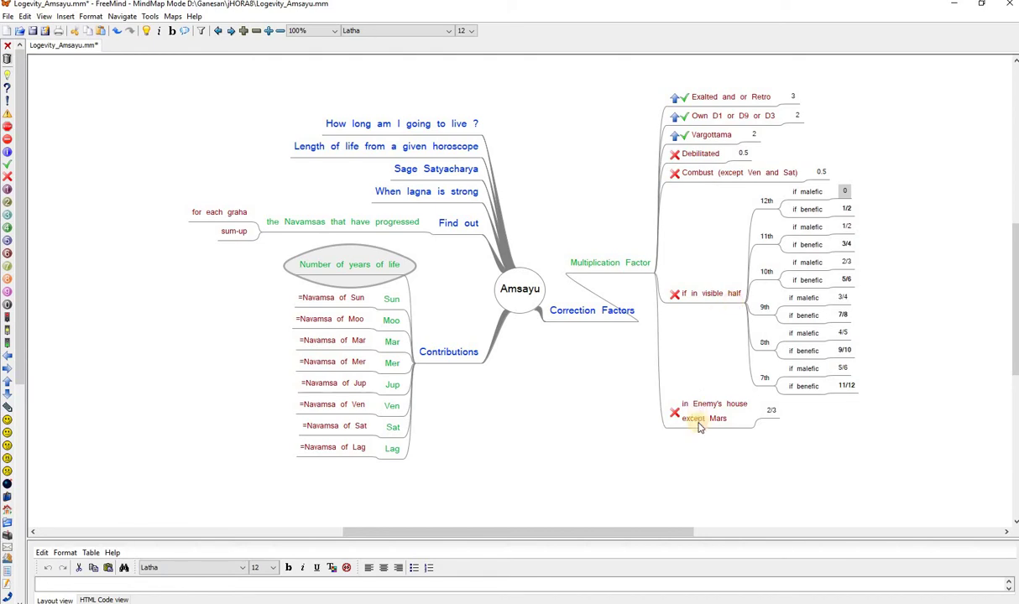
pyautogui.click(770, 411)
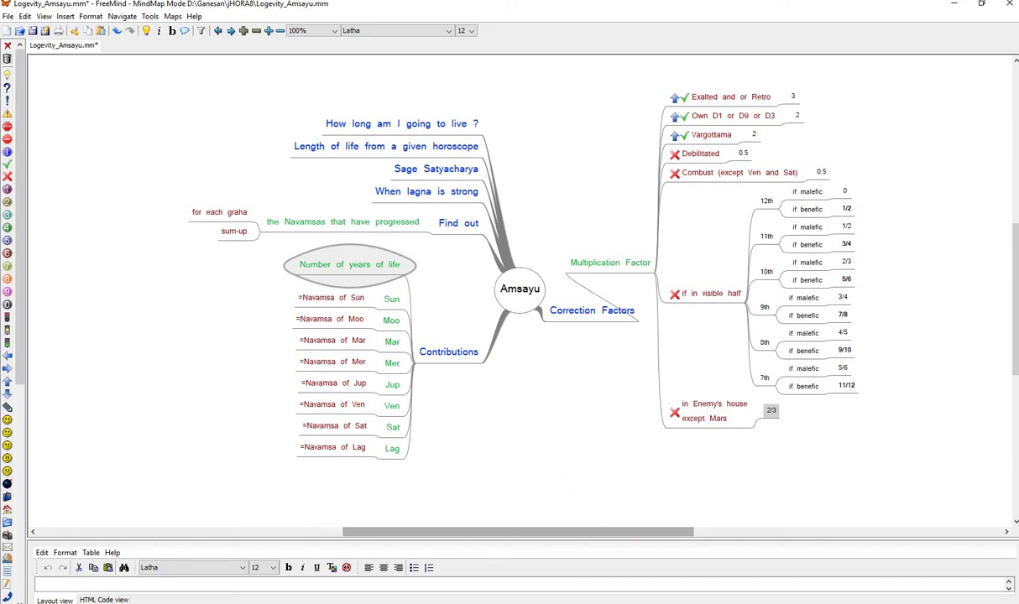
# Step: Switch to the Longevity_Amsayu_Satyacharya workbook in Excel and read the magazine reference and strong-lagna note in the Longevity section
pyautogui.hotkey('alt', 'Tab')
pyautogui.moveTo(798, 596); pyautogui.dragTo(751, 352)
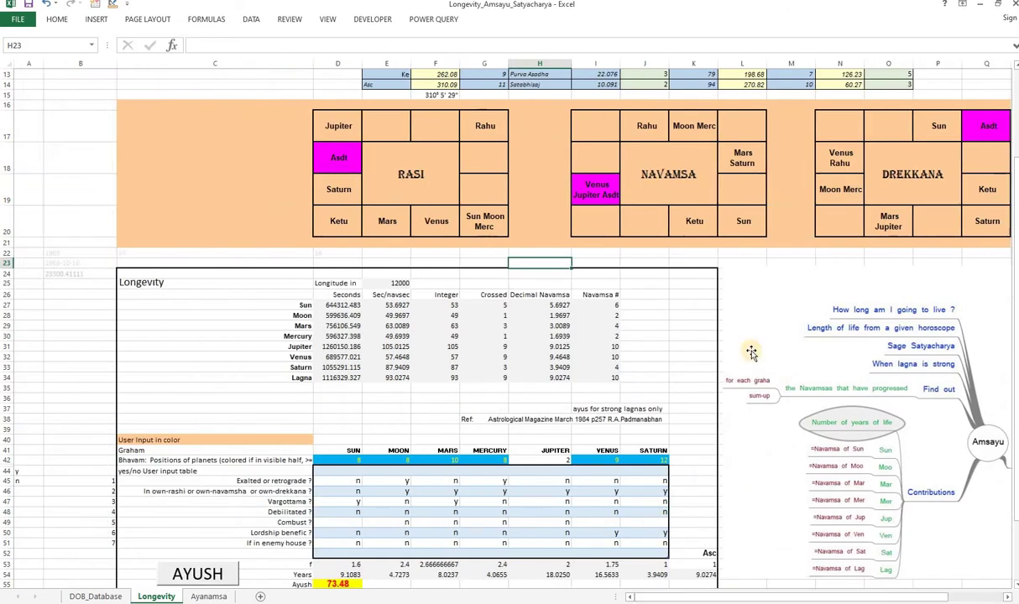
pyautogui.scroll(4, 751, 353)
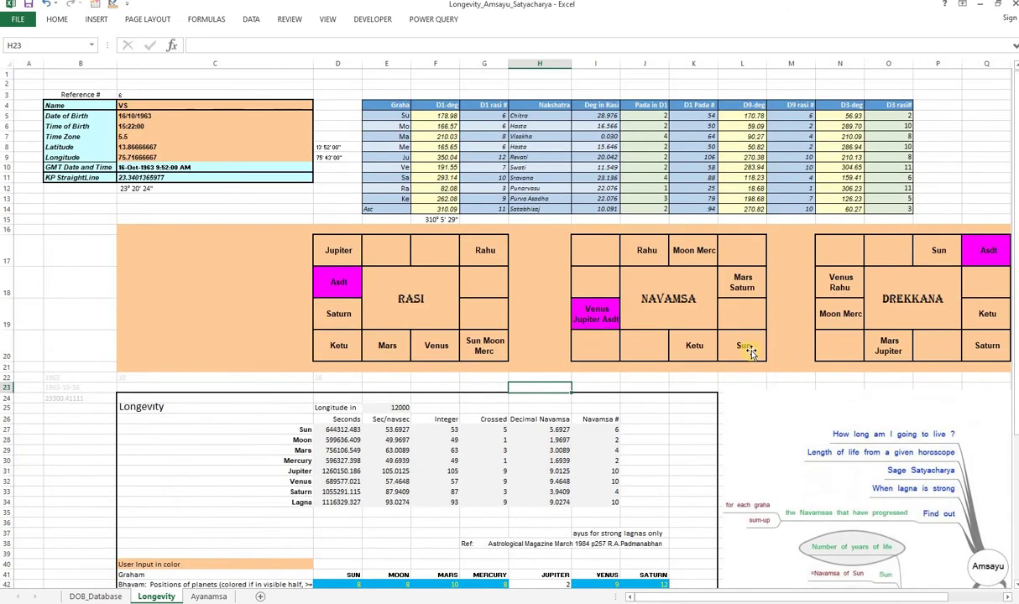
pyautogui.click(531, 546)
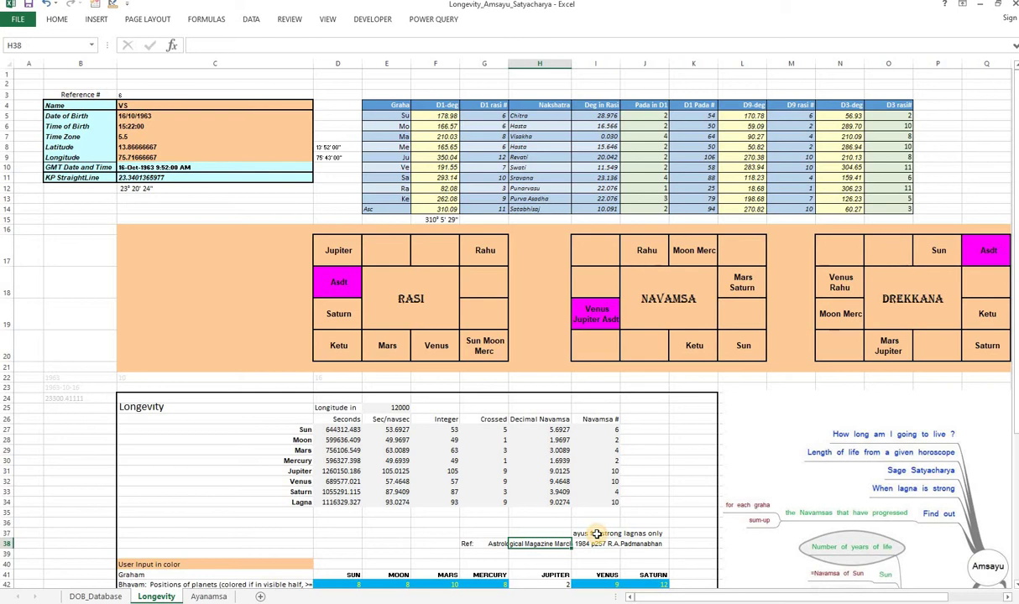
pyautogui.click(598, 534)
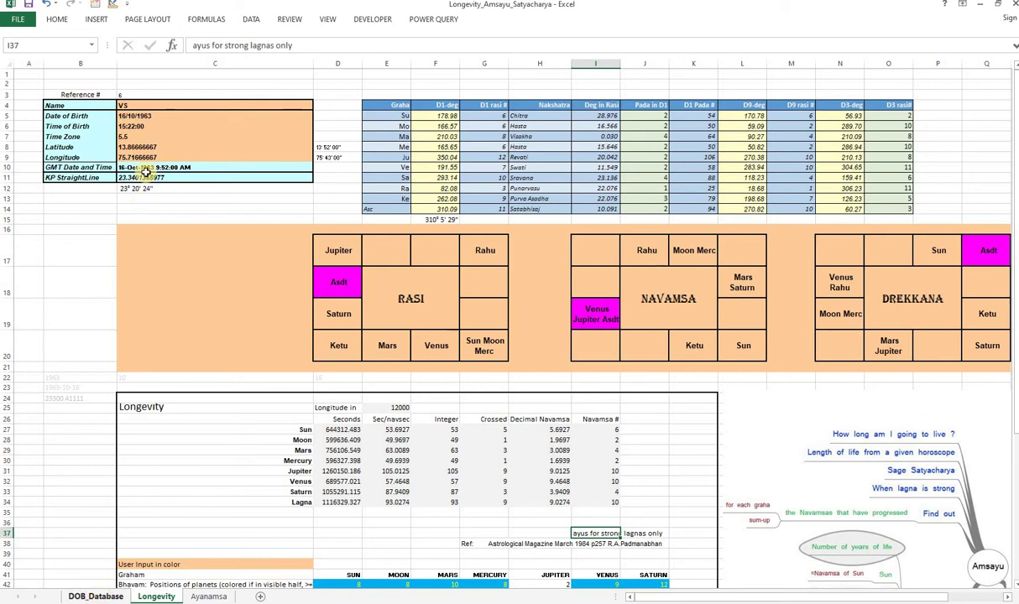
# Step: Inspect the Name lookup formula in the birth details and view the ayanamsa choices available in cell B11
pyautogui.click(149, 106)
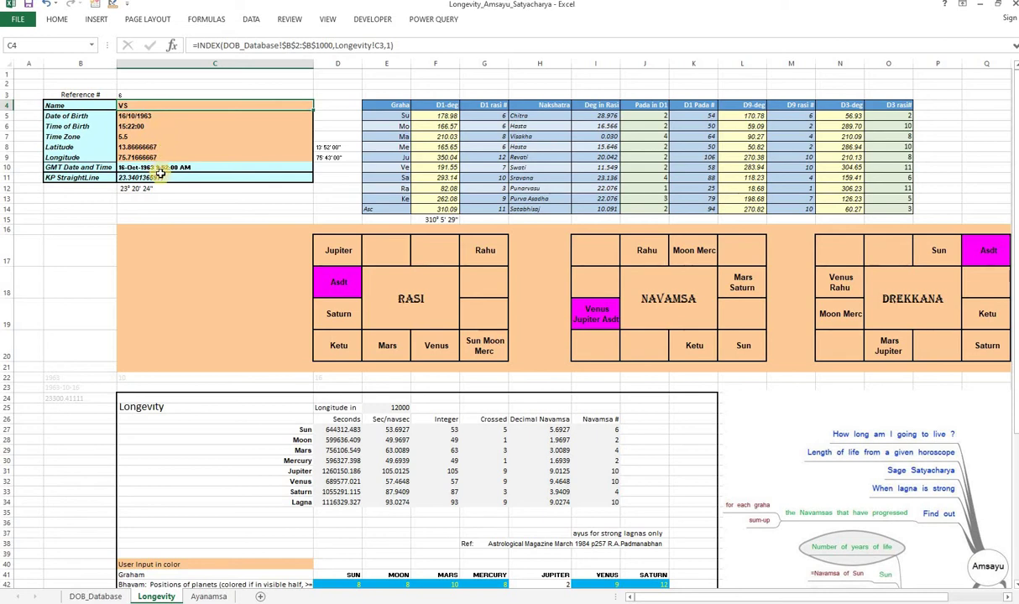
pyautogui.click(118, 179)
pyautogui.click(122, 178)
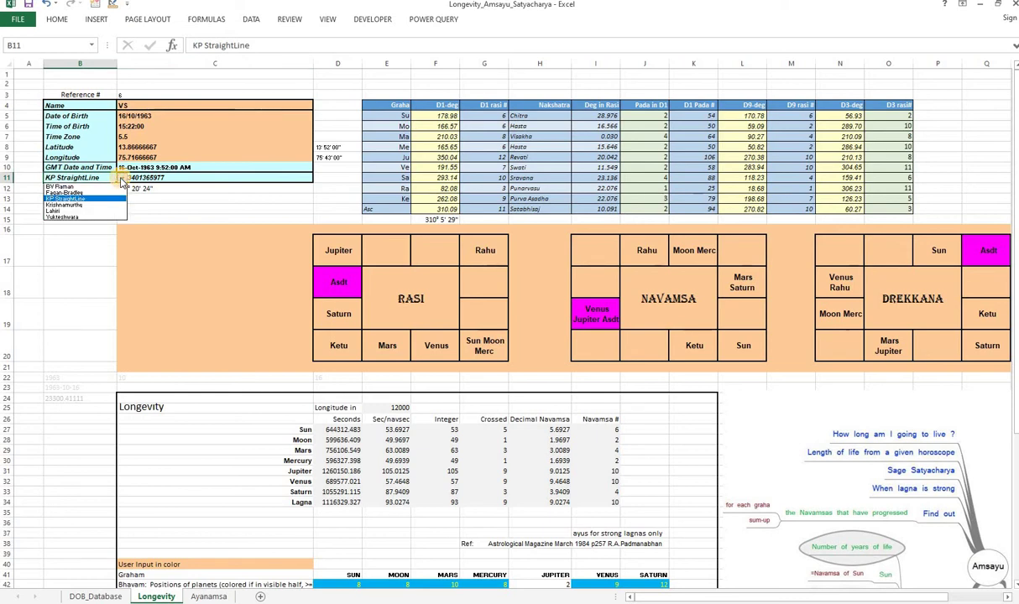
pyautogui.click(123, 178)
pyautogui.click(73, 218)
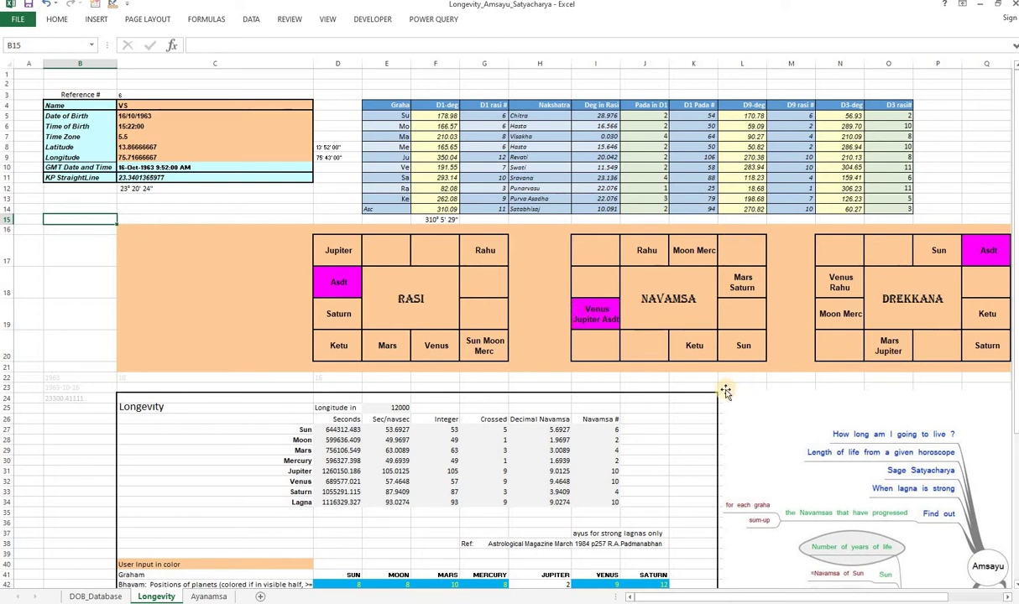
# Step: Inspect the formula in cell D27 that converts the Sun's longitude to seconds, tracing its source cell in the D1-deg column
pyautogui.scroll(-2, 733, 457)
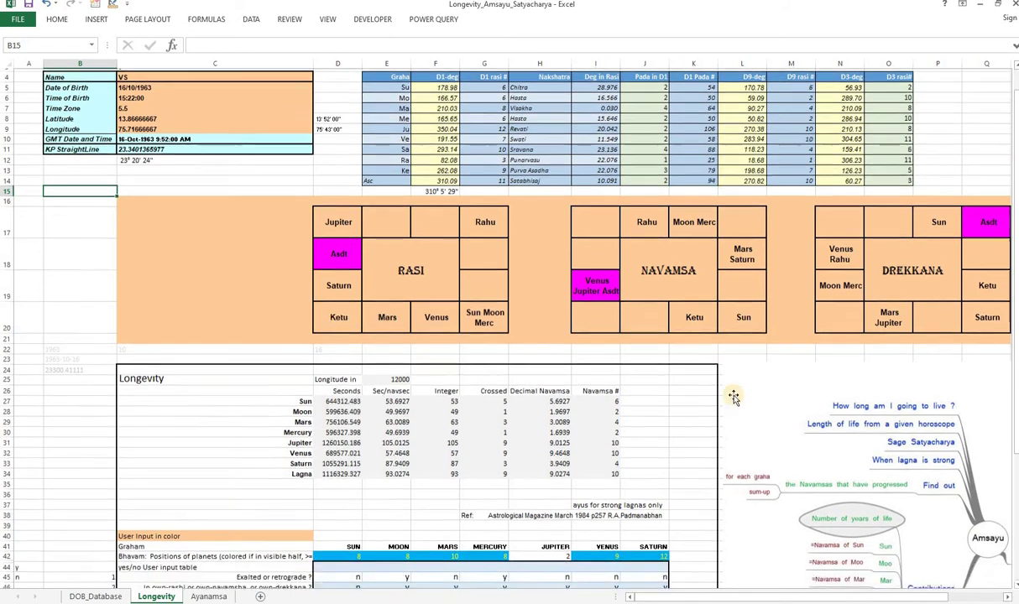
pyautogui.scroll(-1, 924, 490)
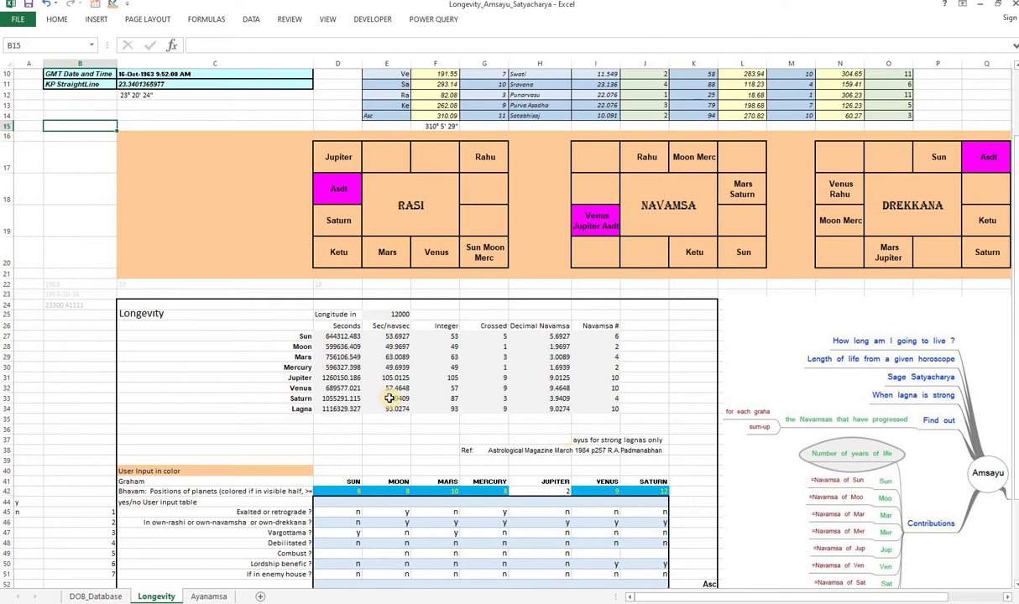
pyautogui.click(337, 336)
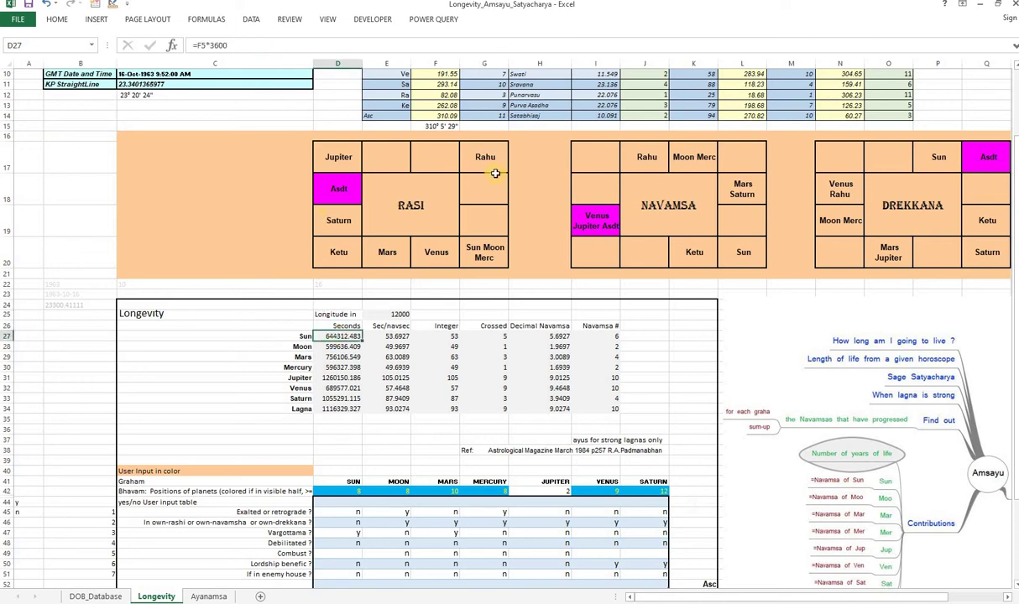
pyautogui.click(247, 45)
pyautogui.scroll(2, 443, 84)
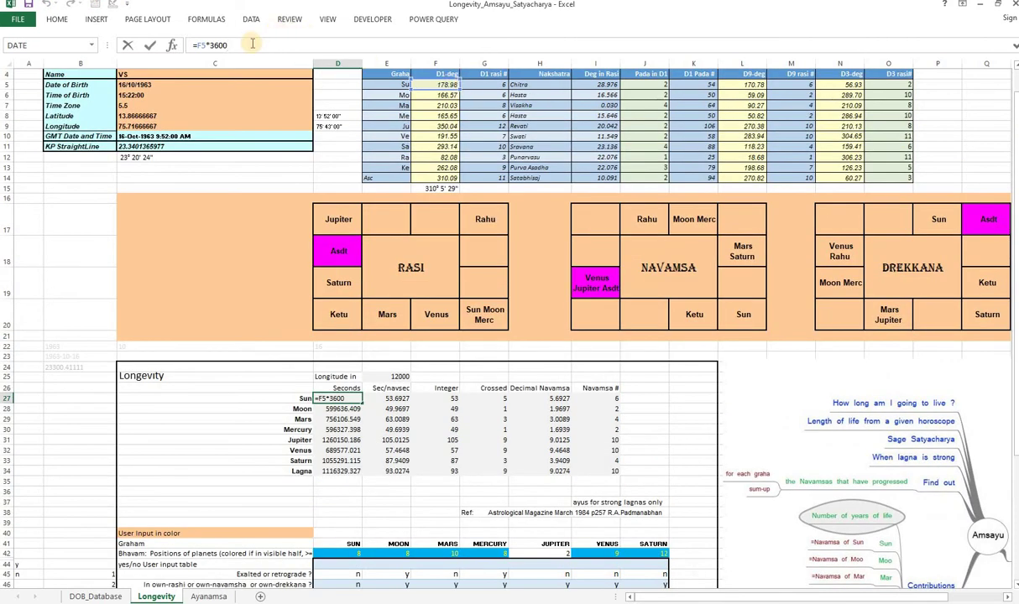
pyautogui.click(236, 407)
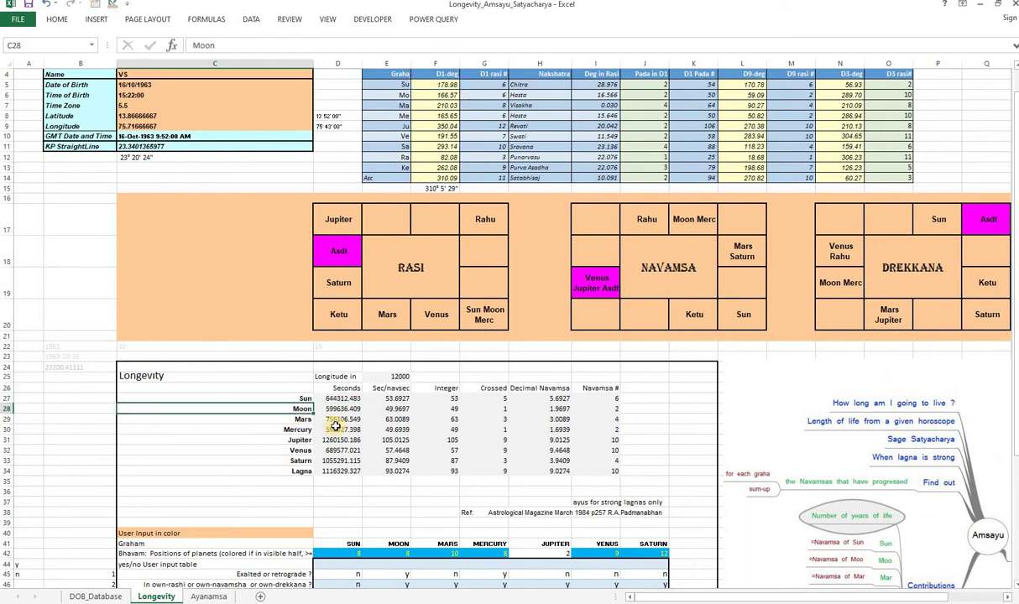
# Step: Inspect the seconds-per-navamsa constant in E25 and the formula in E27 that divides the Sun's longitude seconds by it
pyautogui.press('Right')
pyautogui.press('Up')
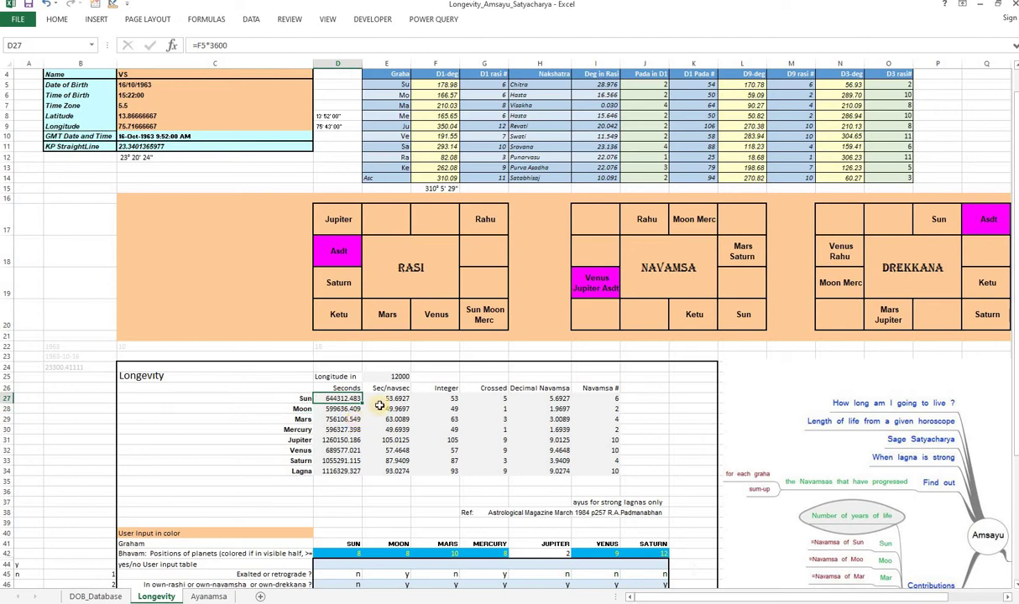
pyautogui.click(396, 375)
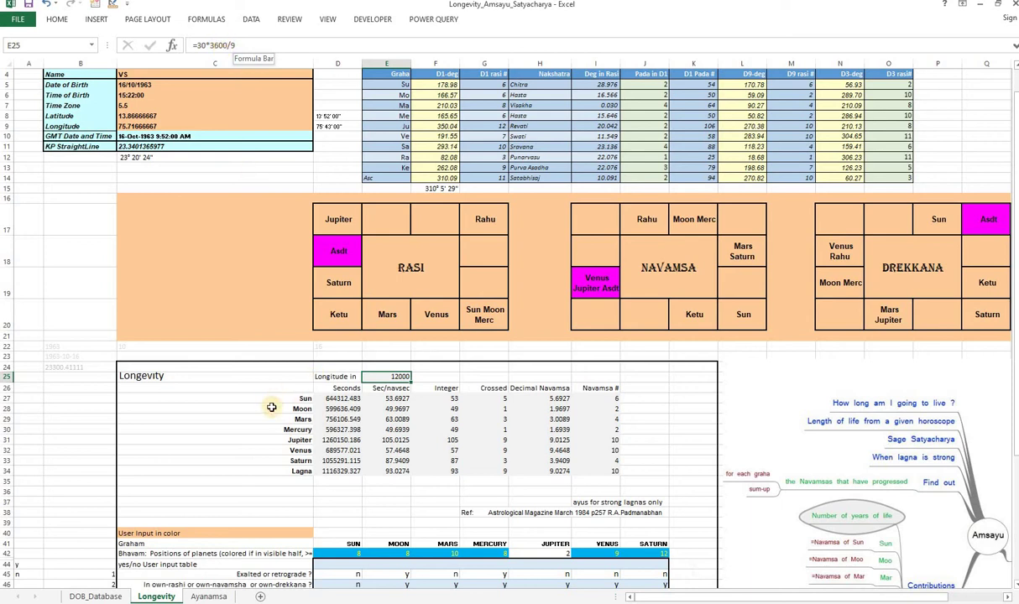
pyautogui.click(398, 398)
pyautogui.click(386, 375)
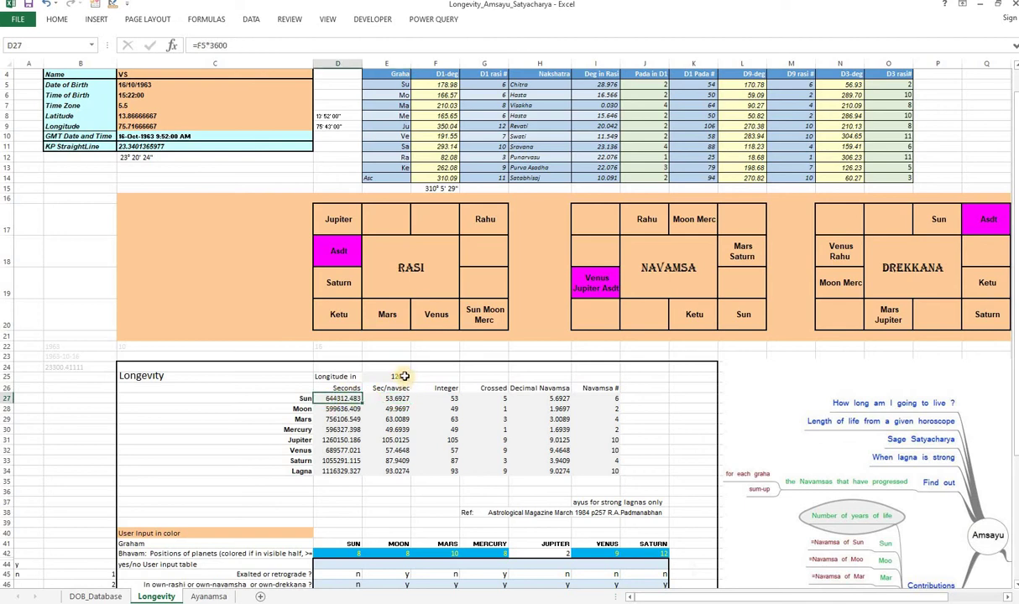
pyautogui.click(395, 400)
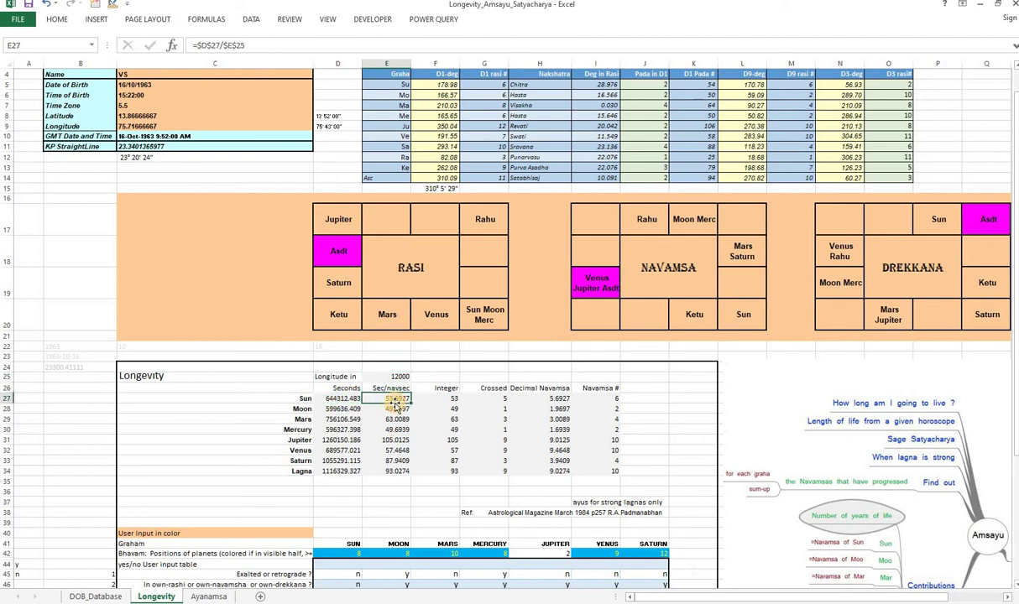
# Step: Inspect the Sun's Integer formula in F27 and the Crossed formula in G27 that takes the remainder after dividing by 12
pyautogui.click(429, 401)
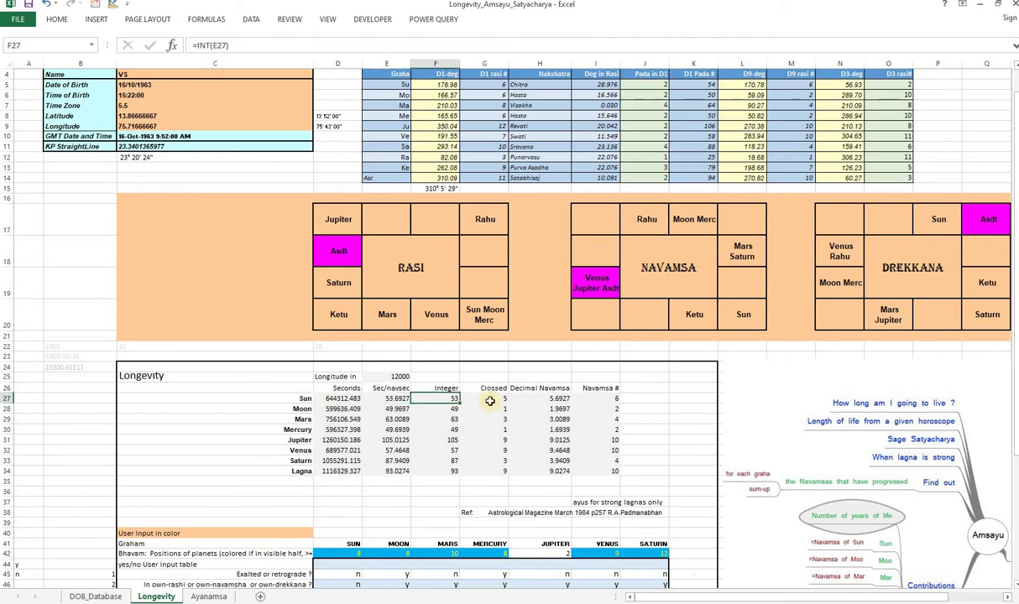
pyautogui.click(391, 401)
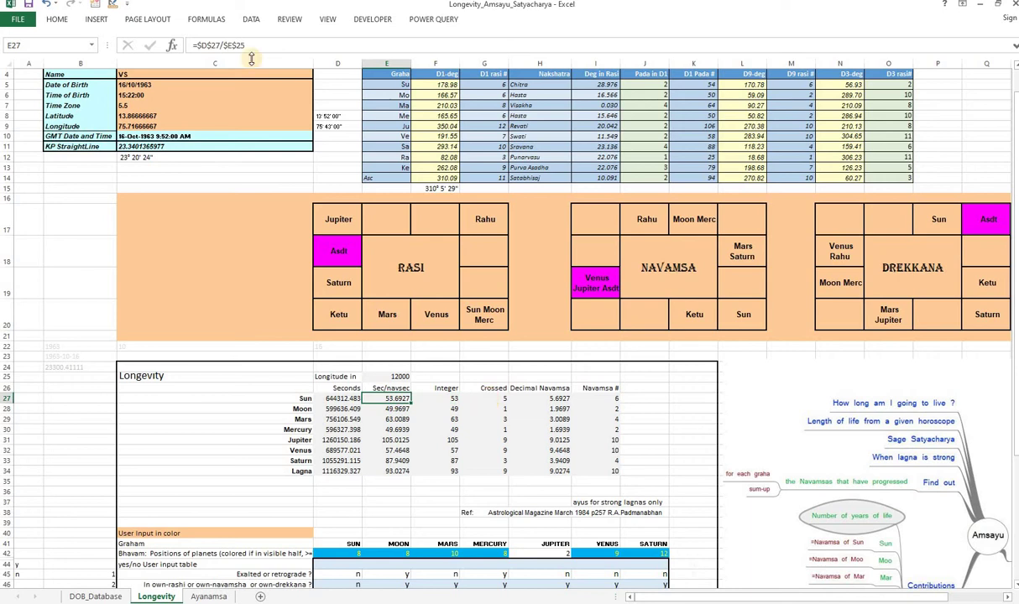
pyautogui.press('Right')
pyautogui.press('Right')
pyautogui.click(272, 42)
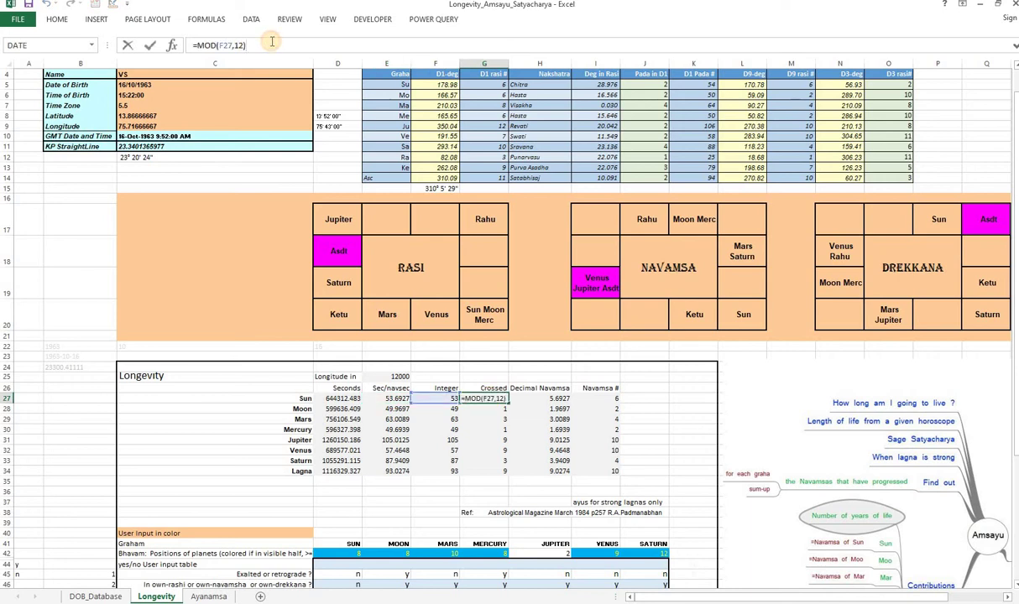
pyautogui.click(255, 439)
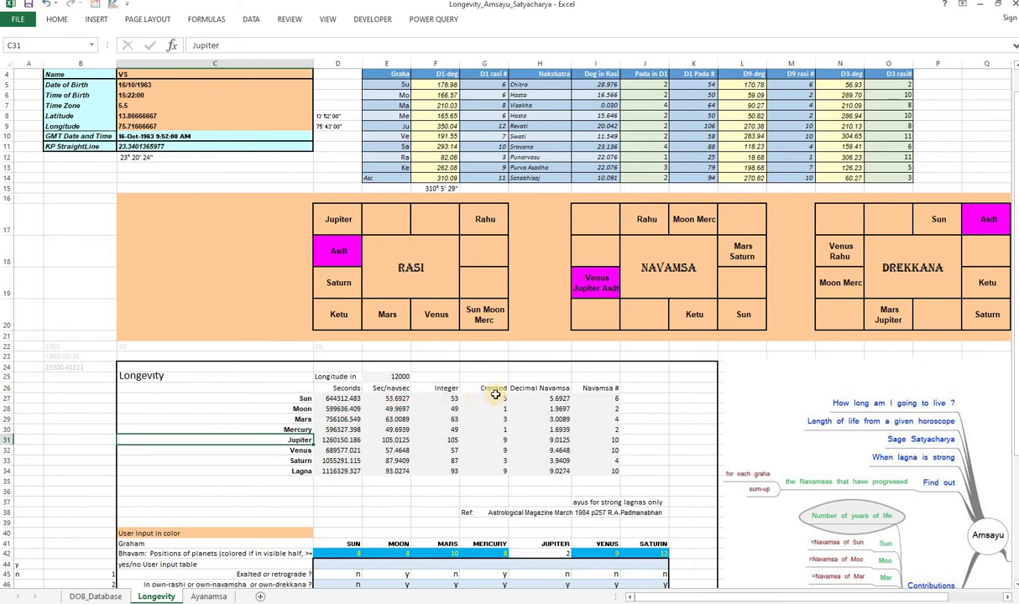
# Step: Inspect the Sun's Decimal Navamsa formula in H27 and the rounded-up Navamsa # formula in I27
pyautogui.hotkey('ctrl', 'z')
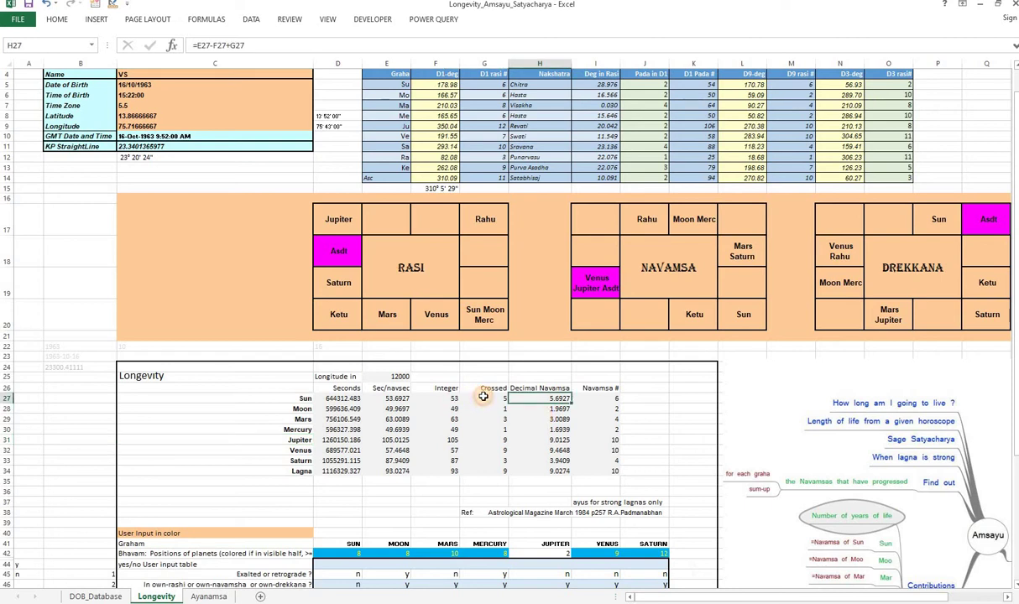
pyautogui.hotkey('ctrl', 'z')
pyautogui.hotkey('ctrl', 'z')
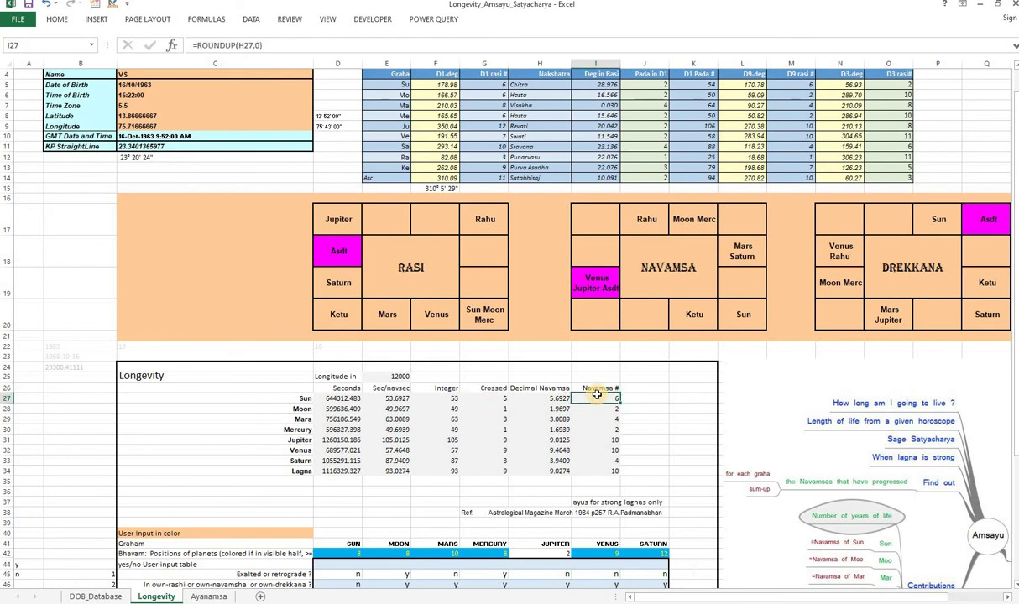
pyautogui.click(552, 398)
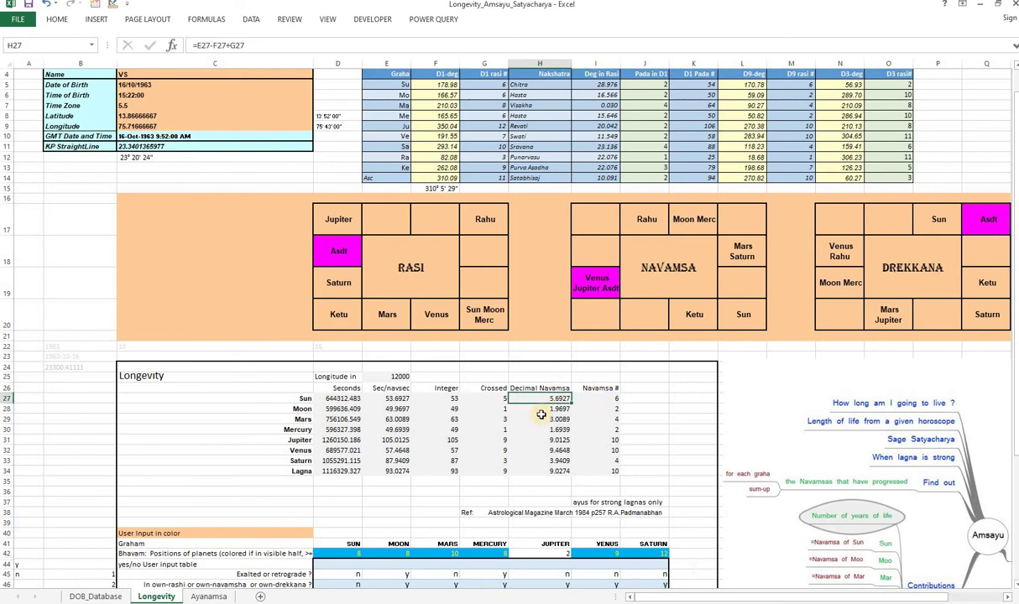
# Step: Inspect the Moon's navamsa formulas in row 28 and select the Decimal Navamsa values H27:H34 from Sun to Lagna
pyautogui.scroll(-1, 541, 415)
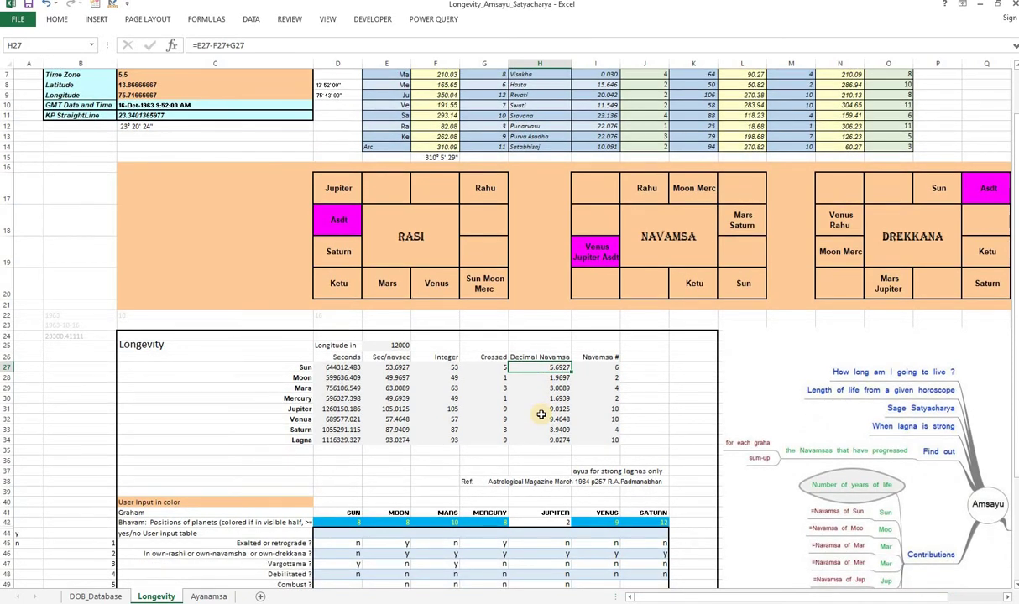
pyautogui.scroll(-1, 542, 415)
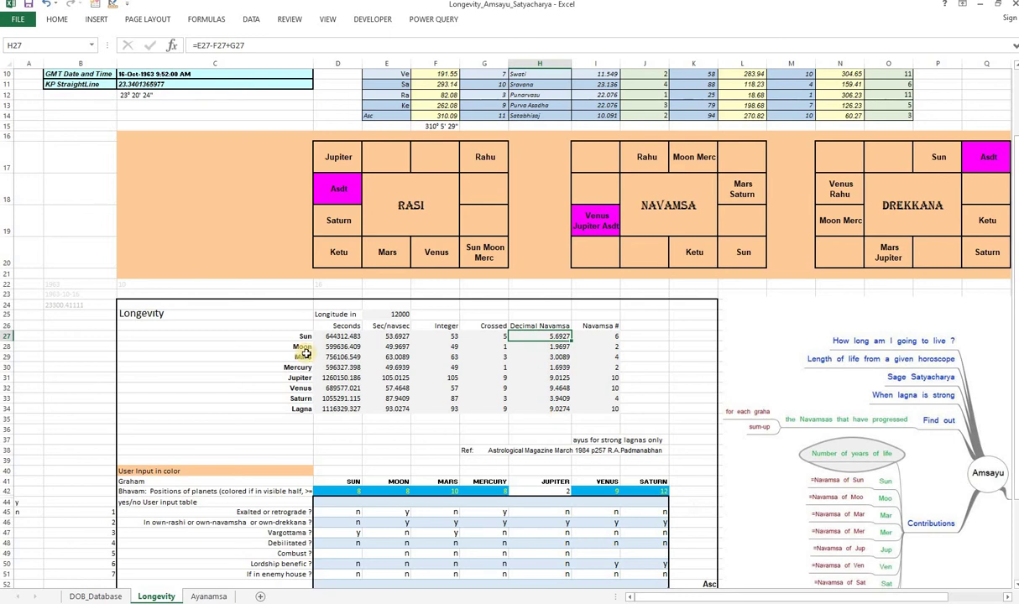
pyautogui.press('Down')
pyautogui.press('Right')
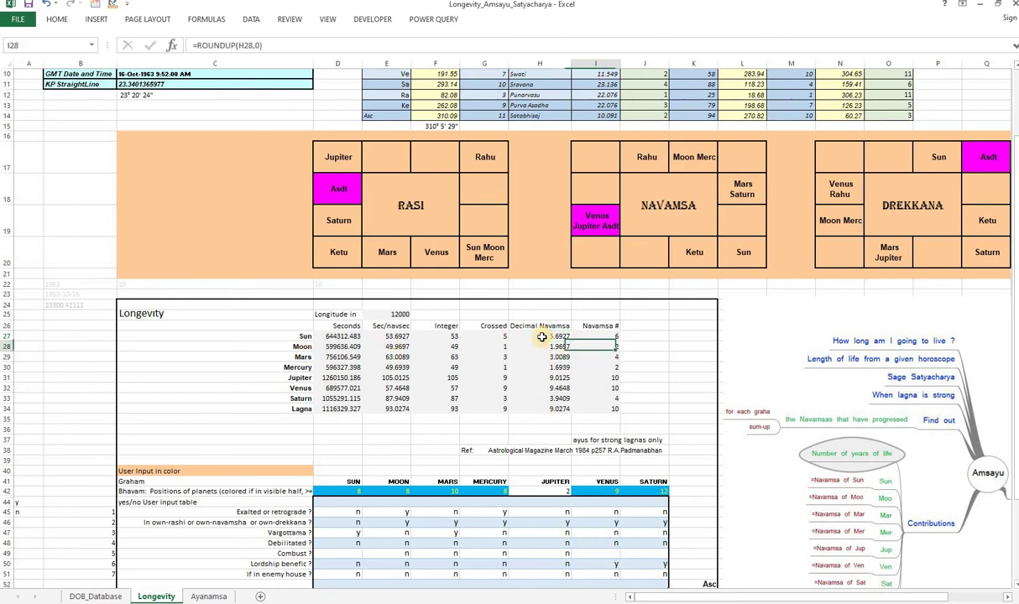
pyautogui.click(541, 335)
pyautogui.press('Down')
pyautogui.press('Down')
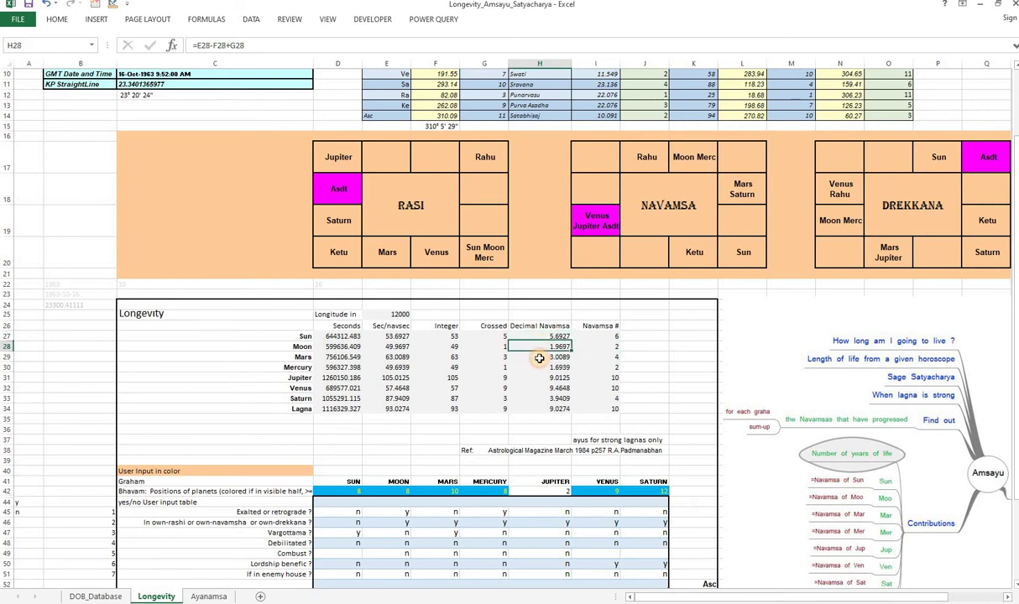
pyautogui.moveTo(542, 336); pyautogui.dragTo(544, 409)
# Step: Clear all answers in the yes/no user input table, D45:J51, and recalculate the Ayush years
pyautogui.scroll(-3, 684, 378)
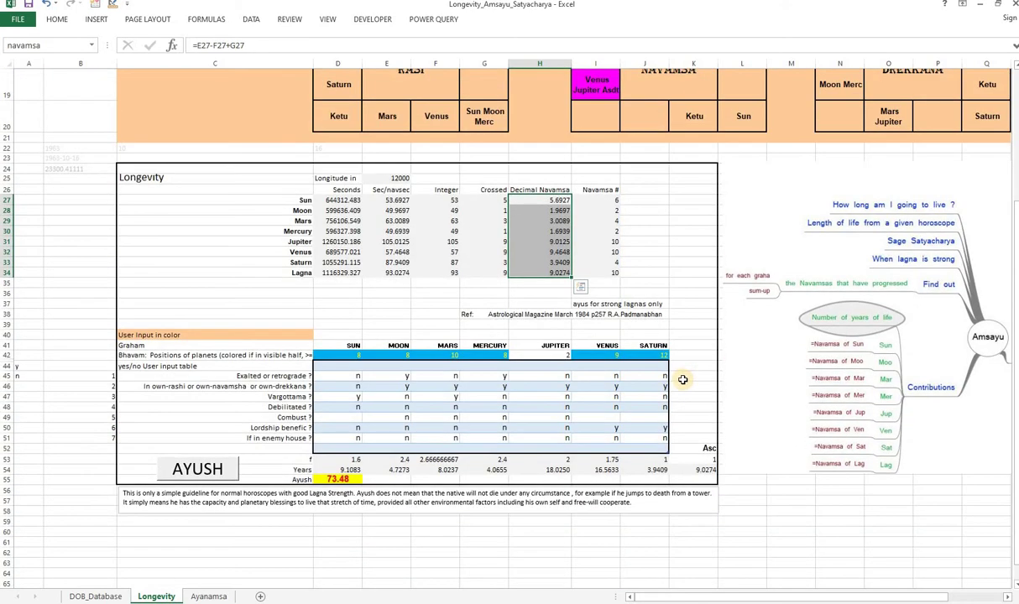
pyautogui.moveTo(352, 375); pyautogui.dragTo(632, 426)
pyautogui.rightClick(634, 426)
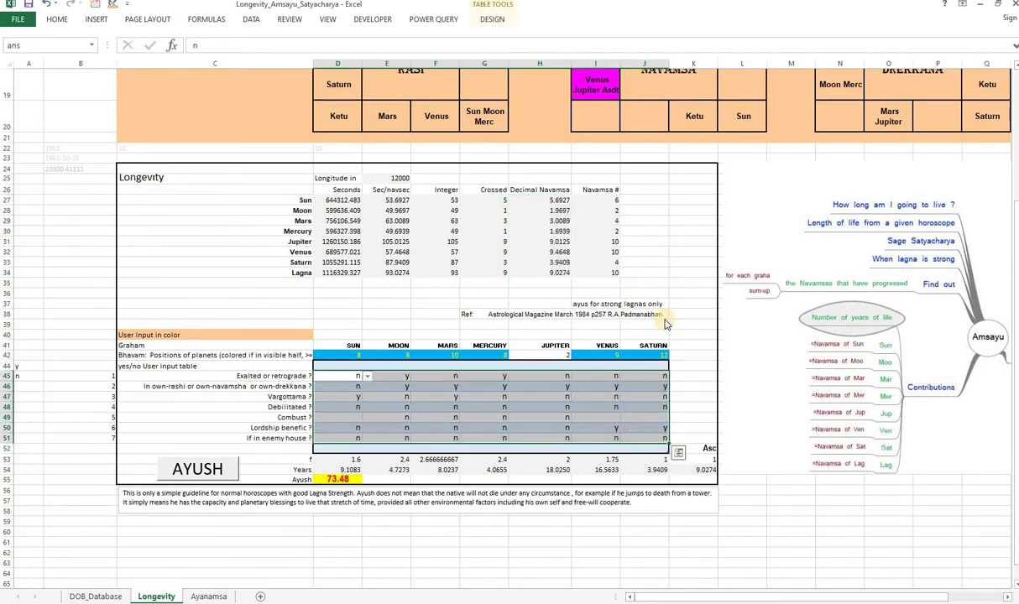
pyautogui.click(676, 296)
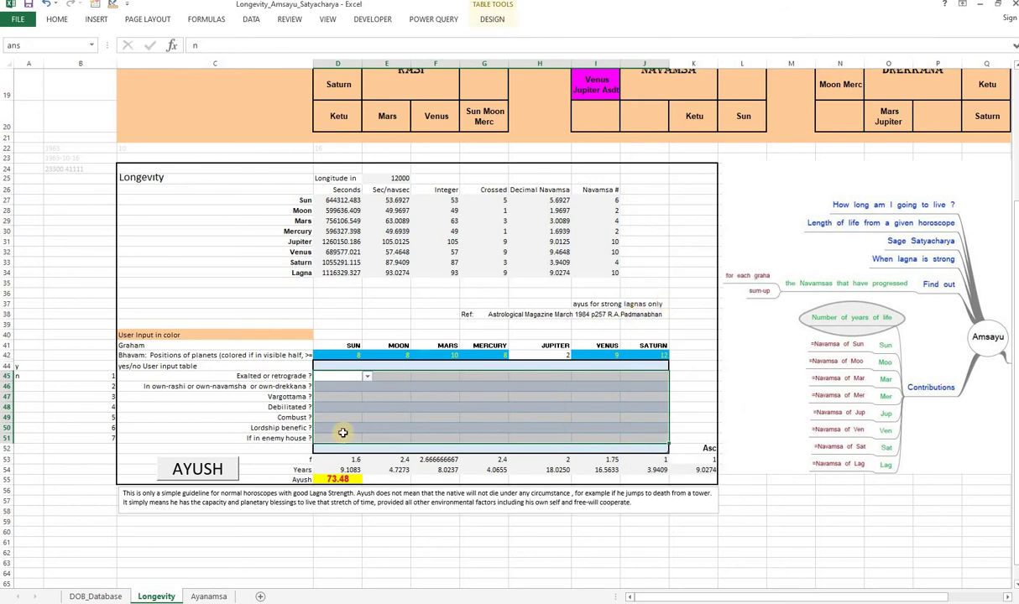
pyautogui.click(188, 467)
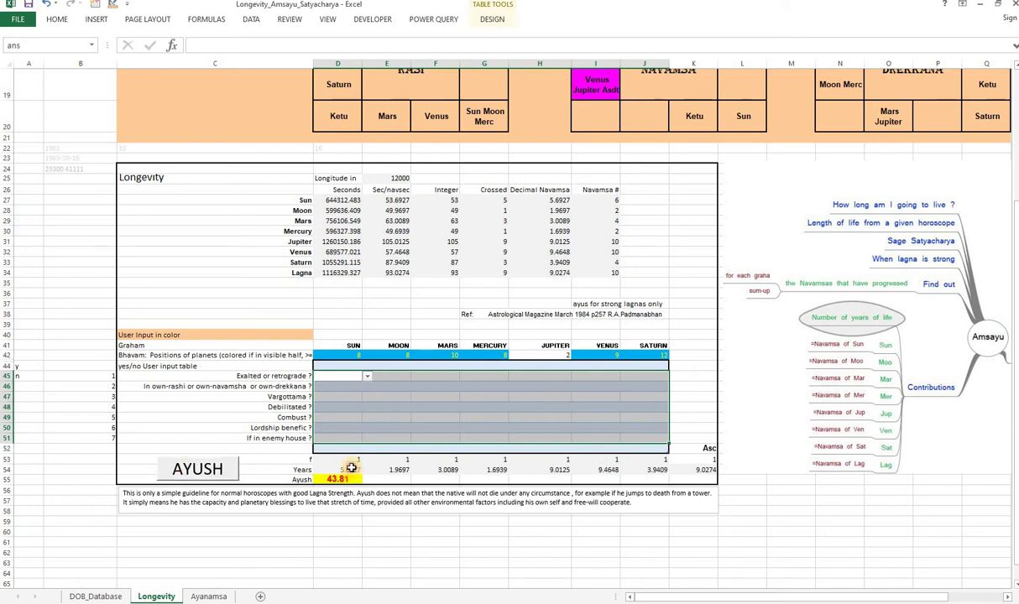
# Step: Inspect the row 54 Years formulas, tracing them to the Decimal Navamsa column and the multiplying factors in row 53
pyautogui.click(537, 200)
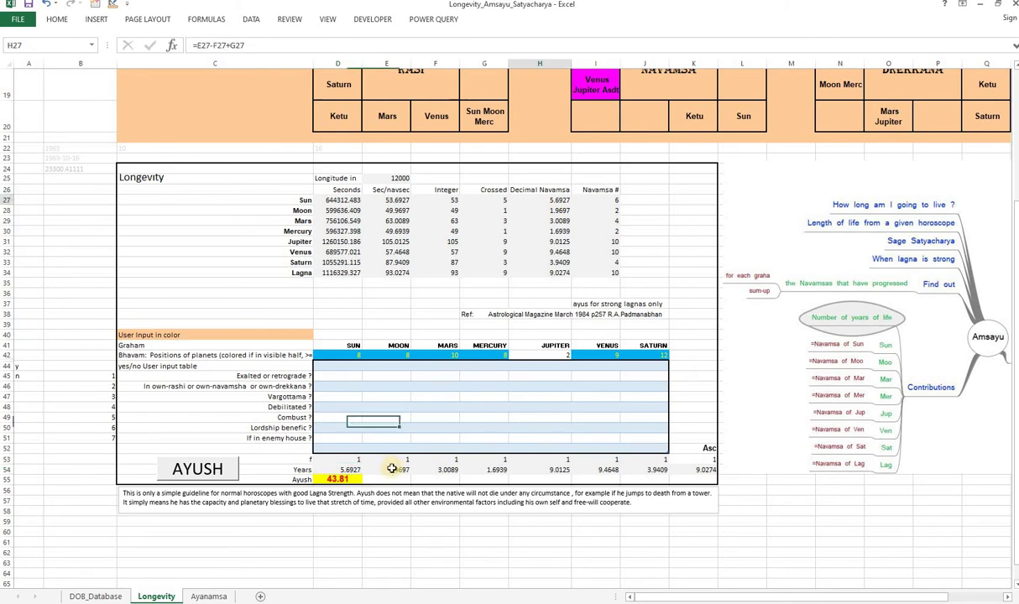
pyautogui.click(523, 211)
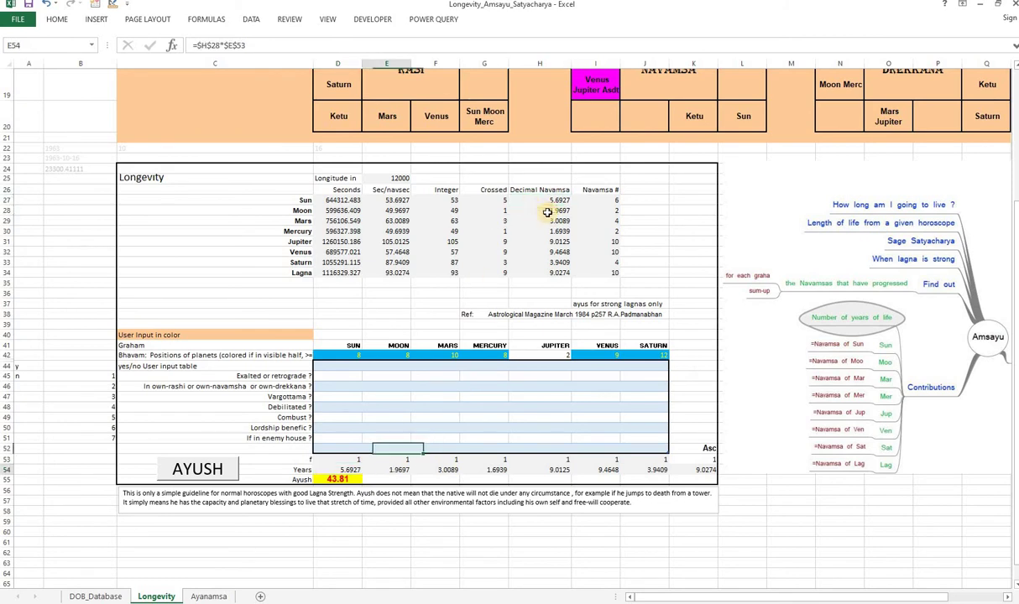
pyautogui.click(450, 468)
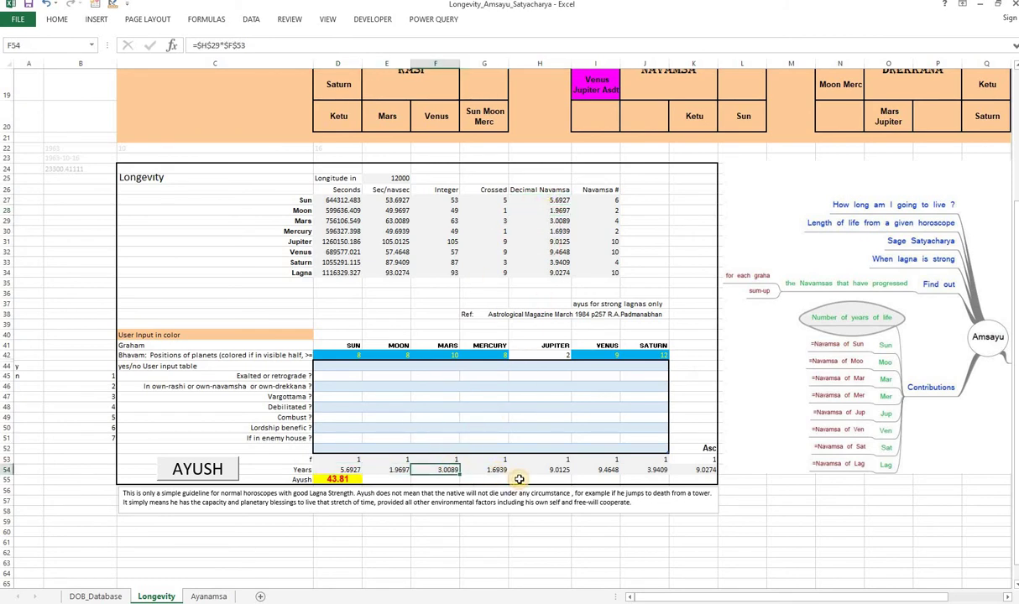
pyautogui.click(497, 468)
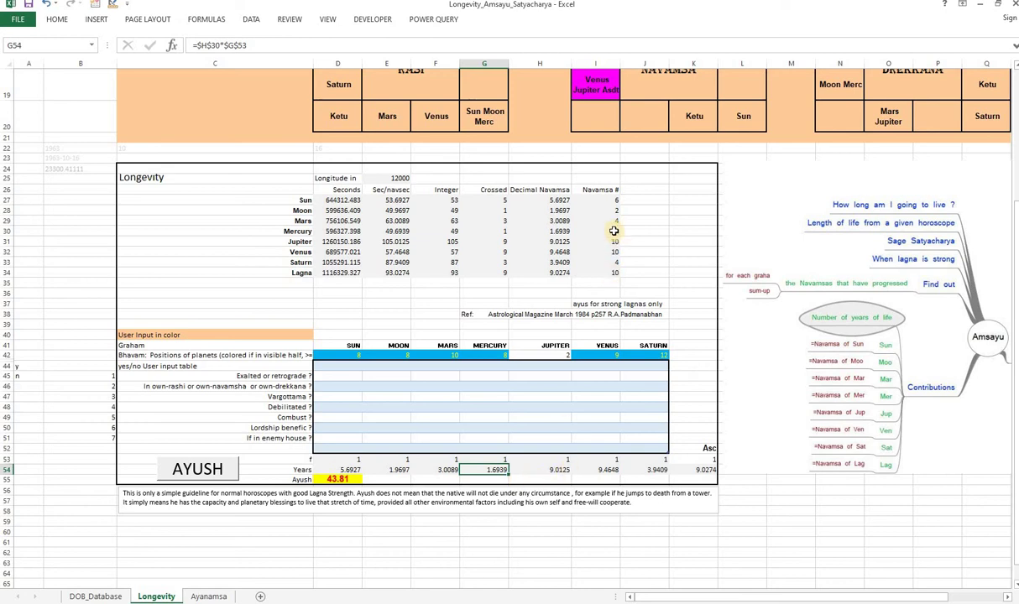
pyautogui.click(699, 468)
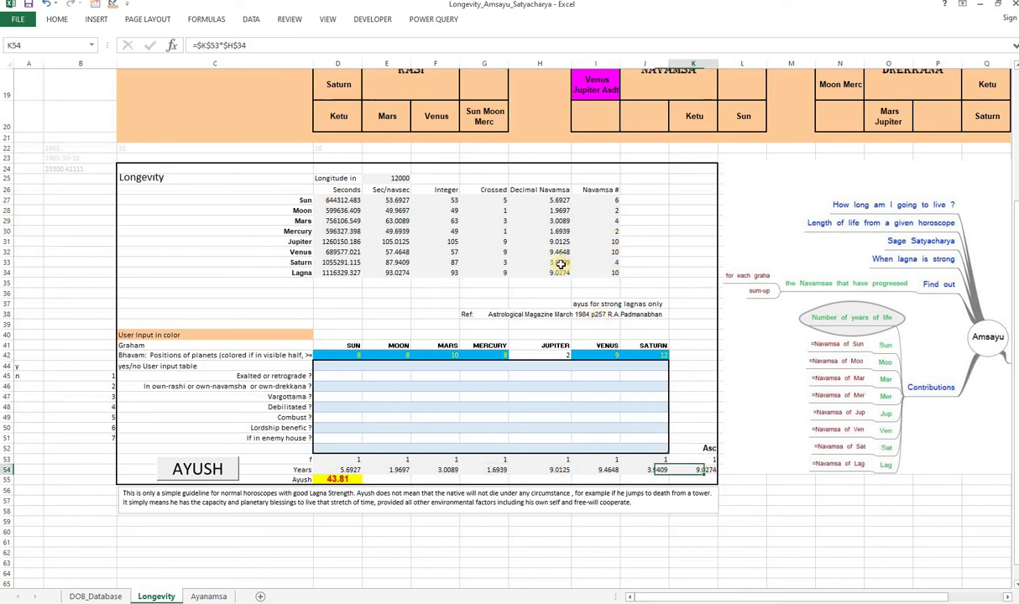
pyautogui.click(338, 459)
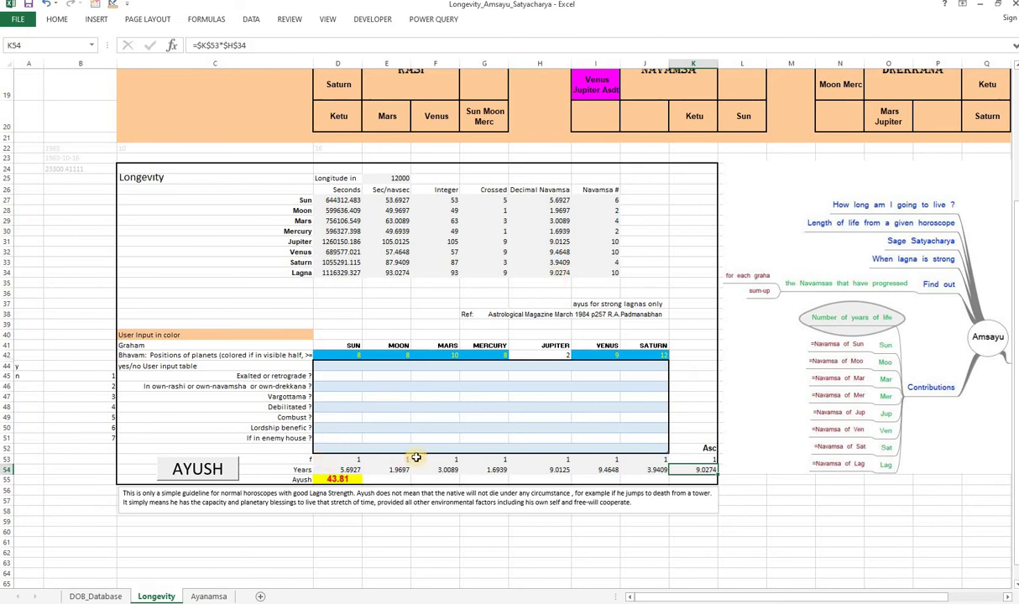
pyautogui.moveTo(558, 458); pyautogui.dragTo(590, 442)
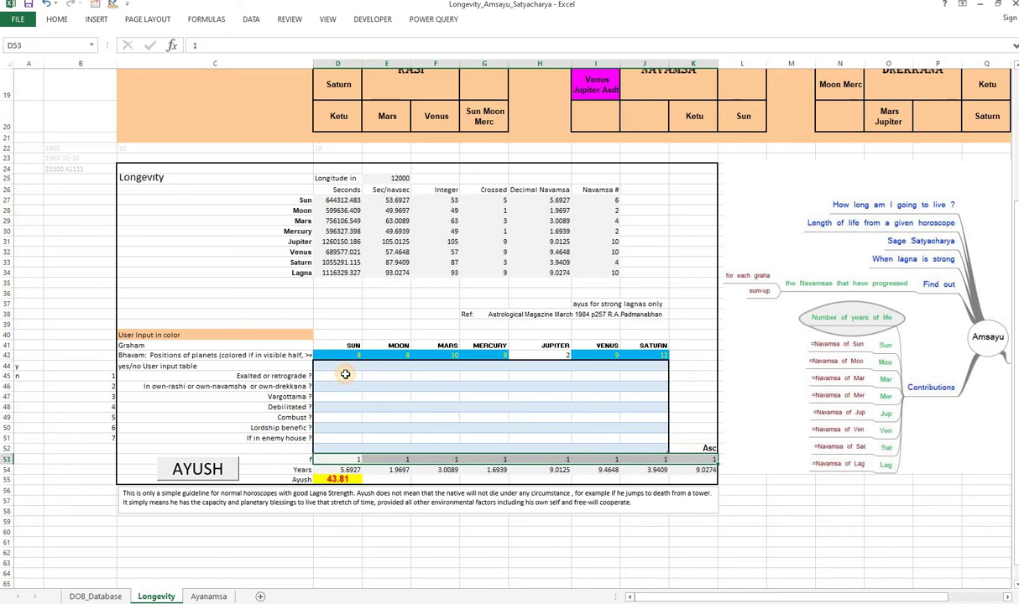
# Step: Examine the Bhavam house-number formulas in row 42, comparing the colored visible-half planets with Jupiter's uncolored house
pyautogui.click(345, 374)
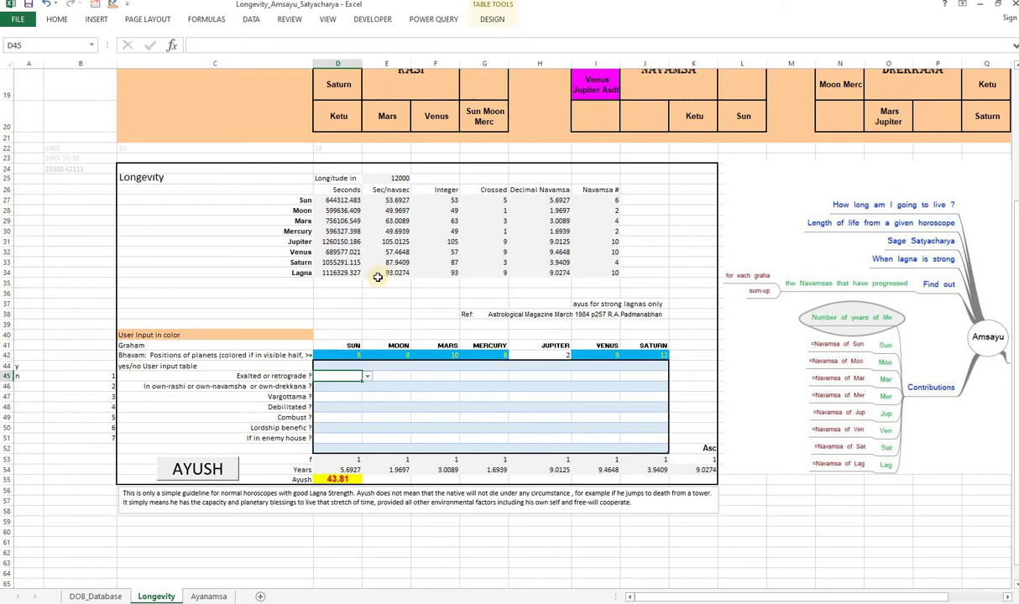
pyautogui.scroll(2, 359, 260)
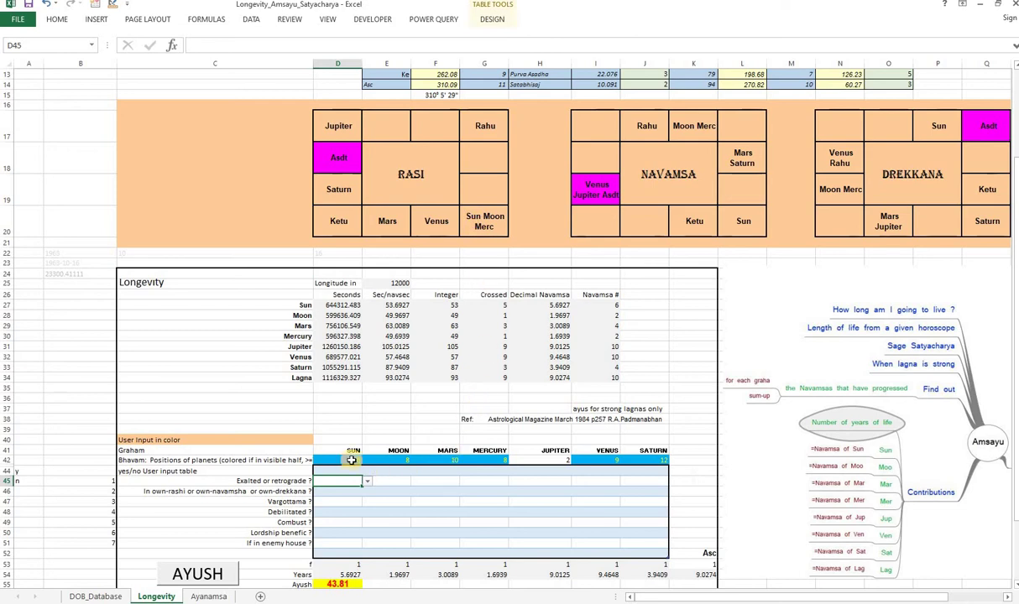
pyautogui.moveTo(344, 460); pyautogui.dragTo(493, 460)
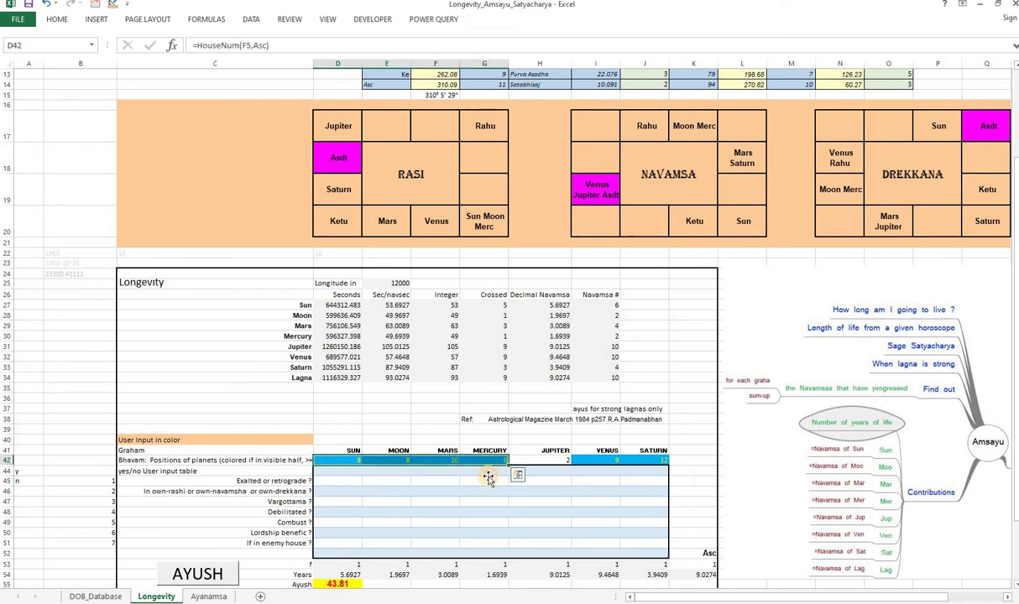
pyautogui.click(500, 481)
pyautogui.moveTo(590, 461); pyautogui.dragTo(642, 461)
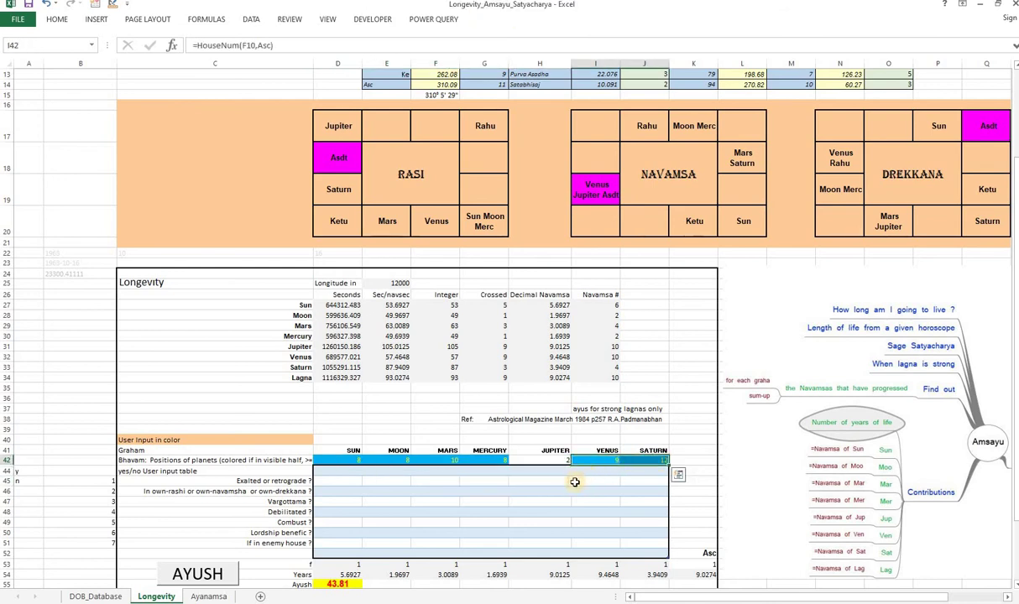
pyautogui.click(537, 461)
pyautogui.scroll(-1, 533, 478)
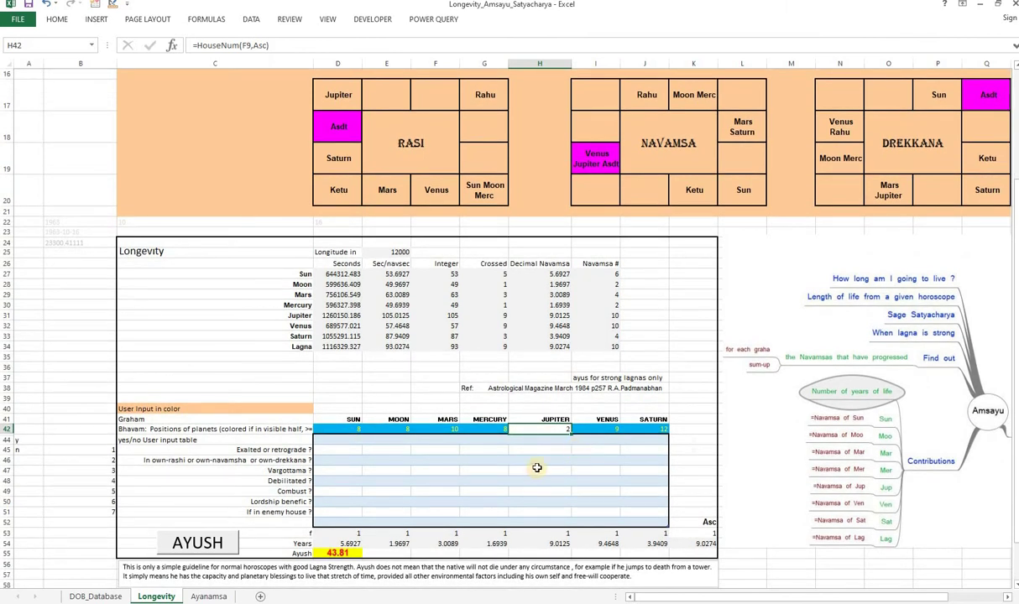
pyautogui.scroll(-1, 434, 380)
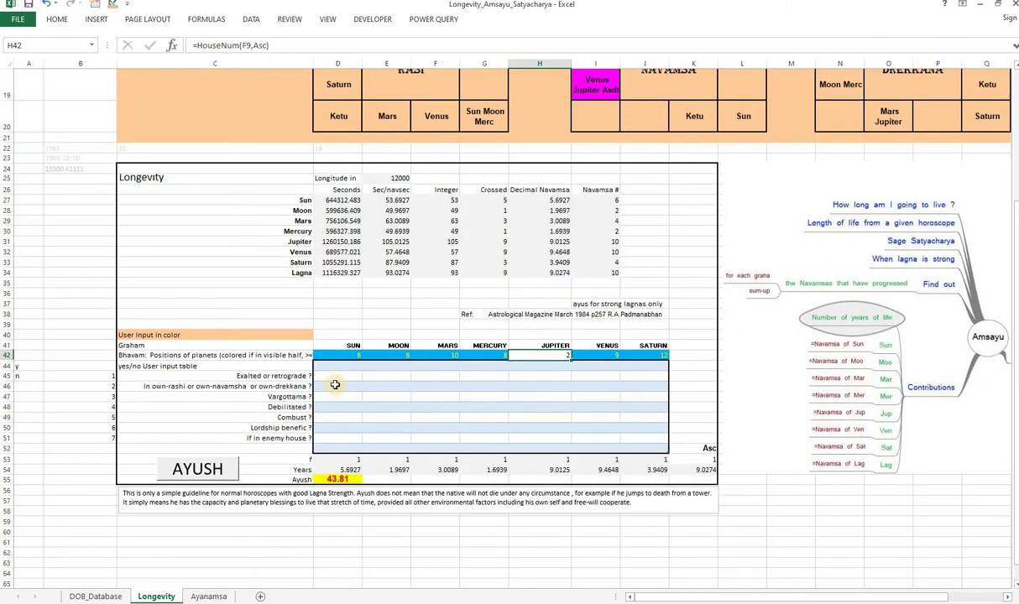
# Step: Answer y to "Exalted or retrograde ?" for the Sun in cell D45
pyautogui.click(334, 378)
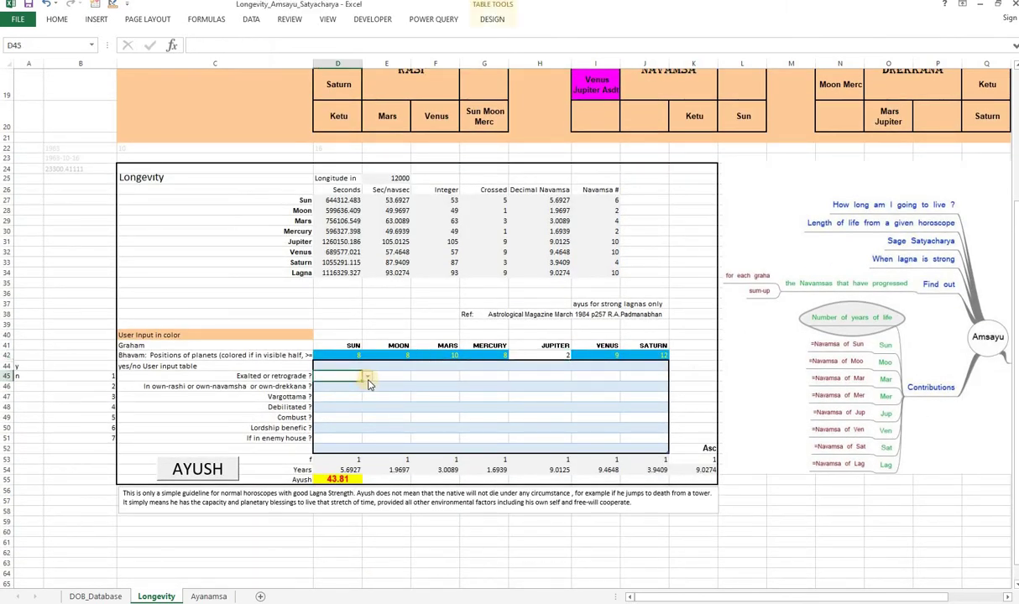
pyautogui.click(368, 379)
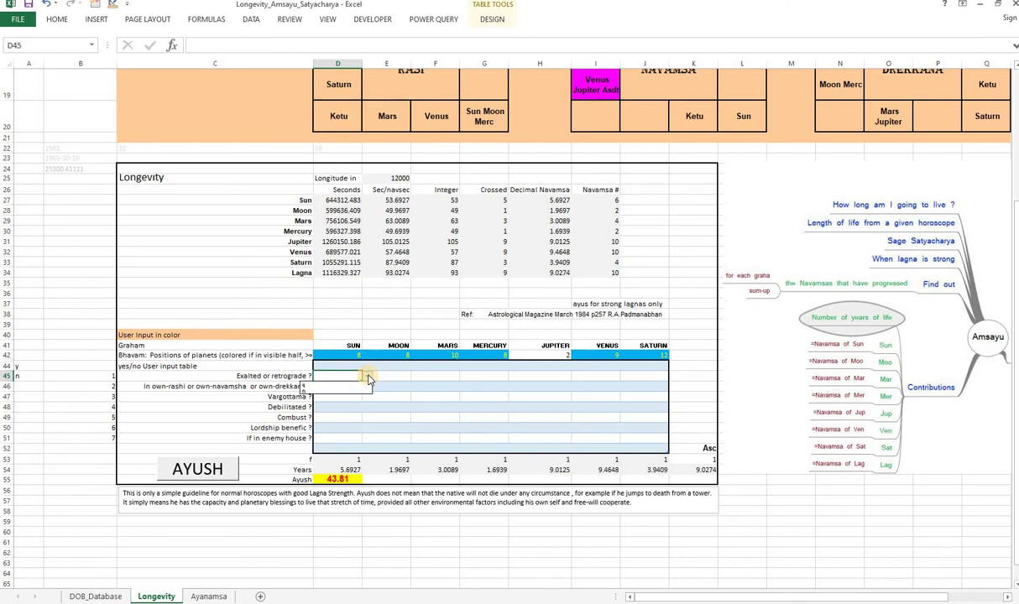
pyautogui.click(335, 387)
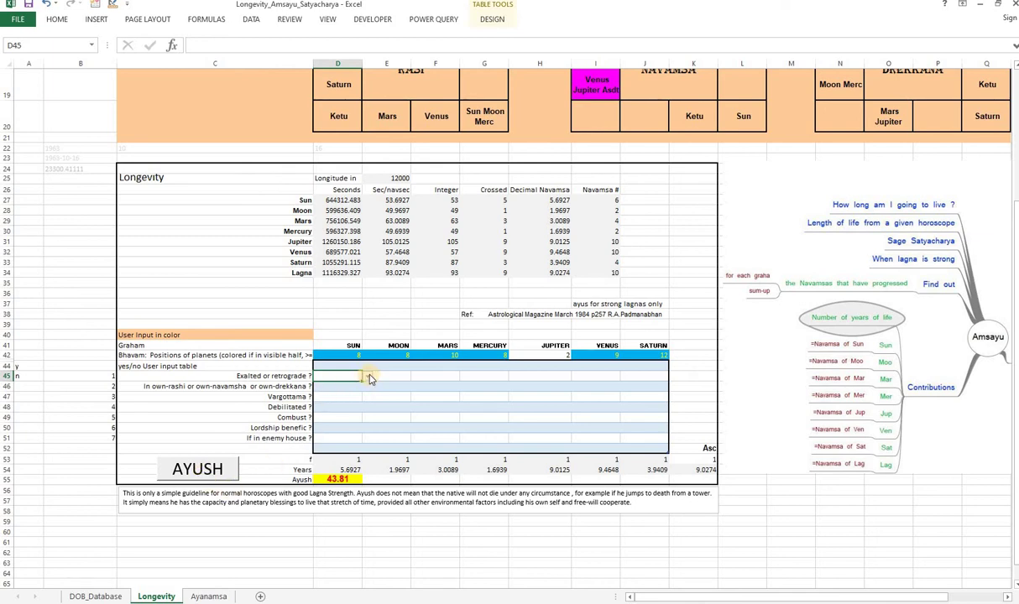
pyautogui.click(370, 377)
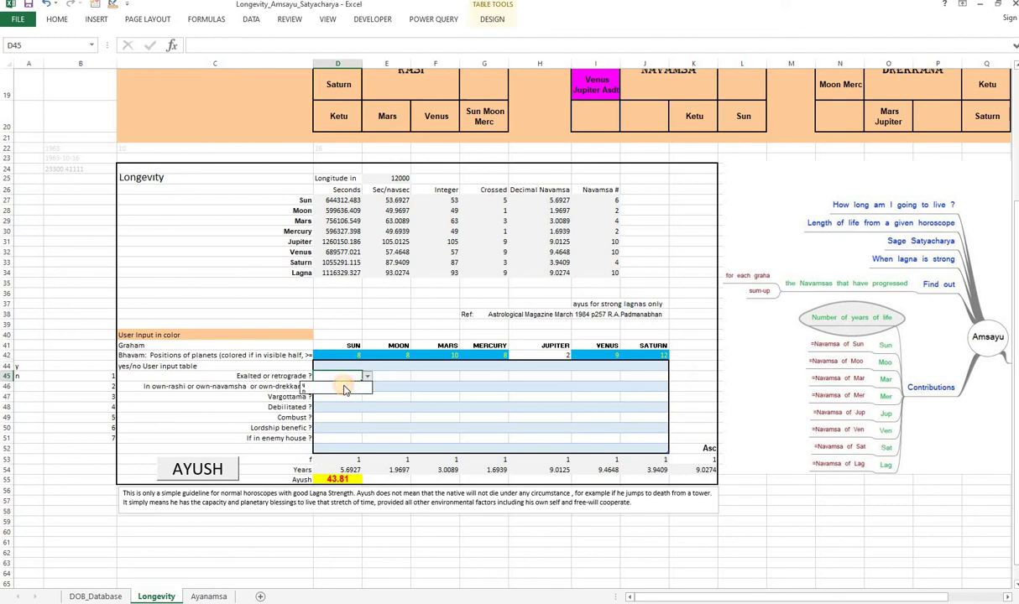
pyautogui.click(361, 388)
pyautogui.click(361, 388)
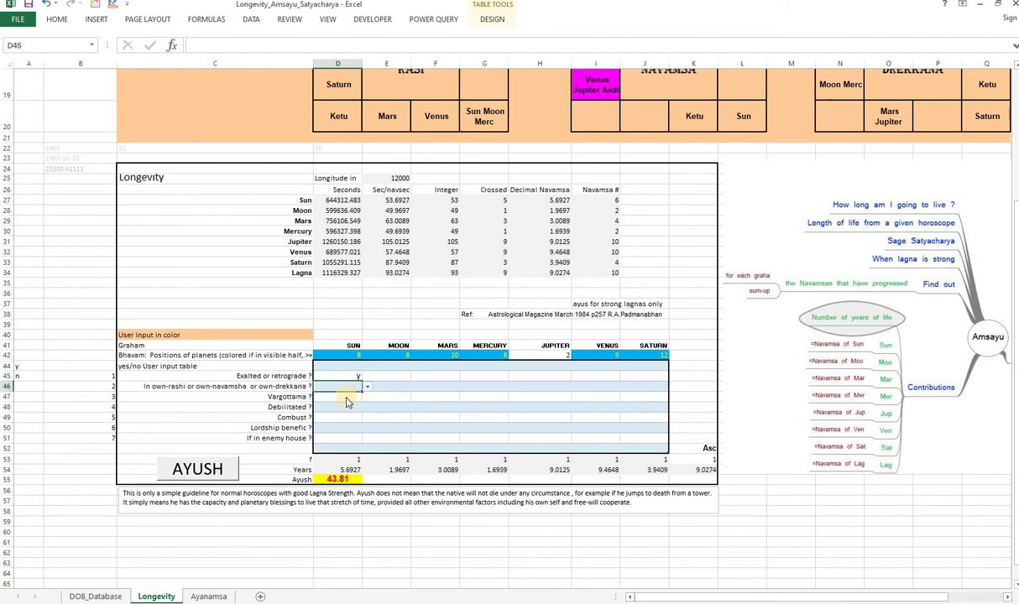
# Step: Answer n to the Sun's own-rashi, own-navamsha or own-drekkana question in D46 and recalculate the Ayush years
pyautogui.click(367, 387)
pyautogui.click(348, 403)
pyautogui.press('Return')
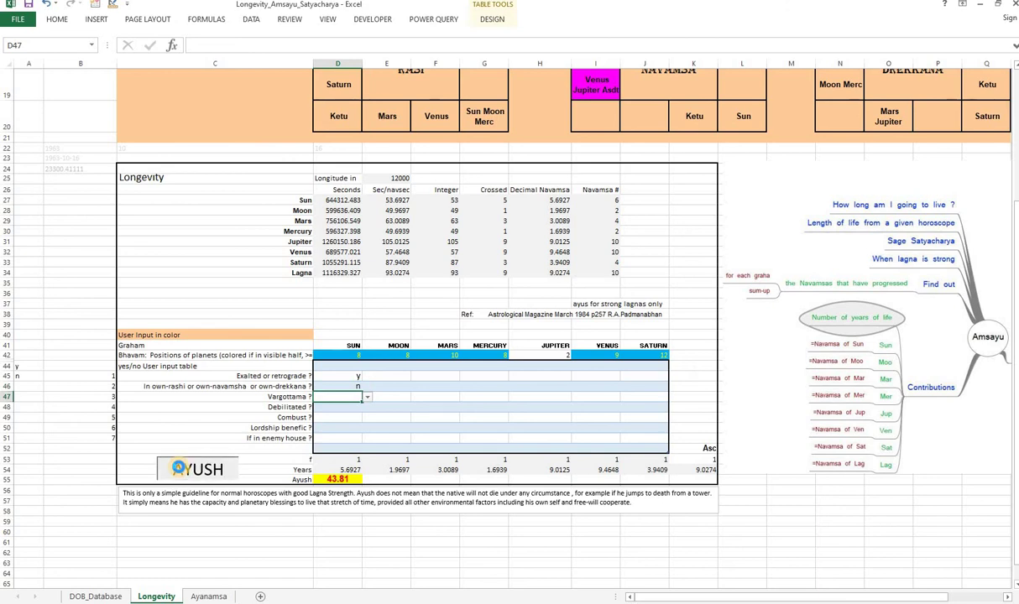
pyautogui.click(179, 468)
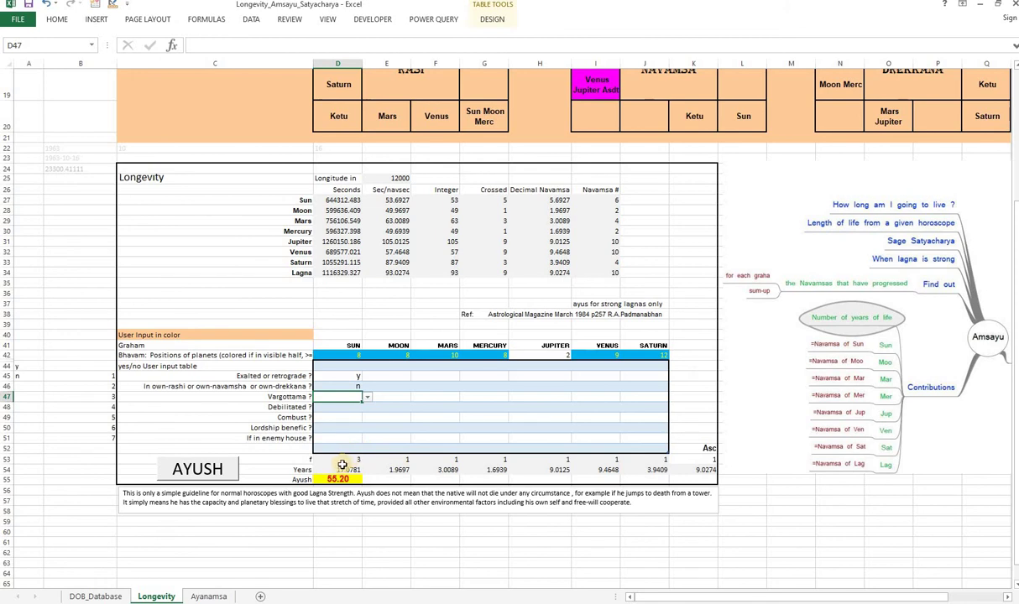
# Step: Inspect the multiplying factors in D53:J53, the Ayush sum formula in D55 and the cells referenced by the Sun's Years formula in D54
pyautogui.moveTo(340, 459); pyautogui.dragTo(665, 459)
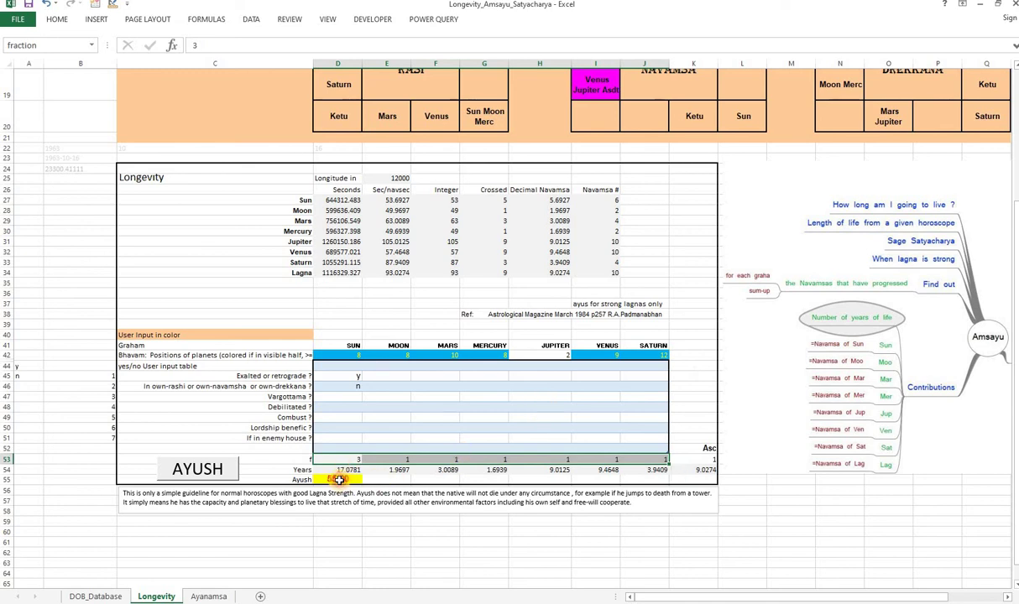
pyautogui.click(339, 479)
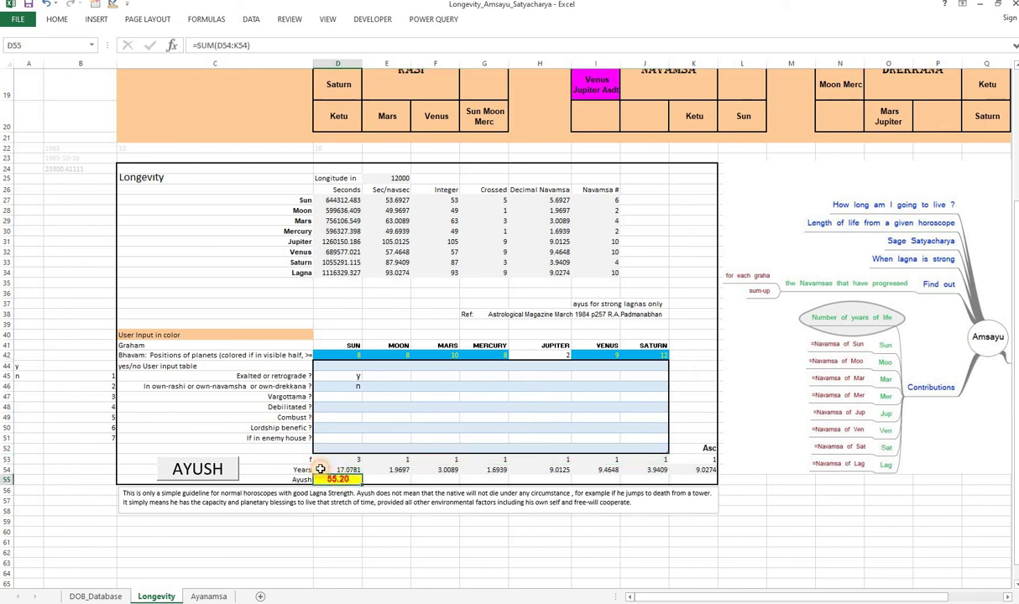
pyautogui.click(324, 471)
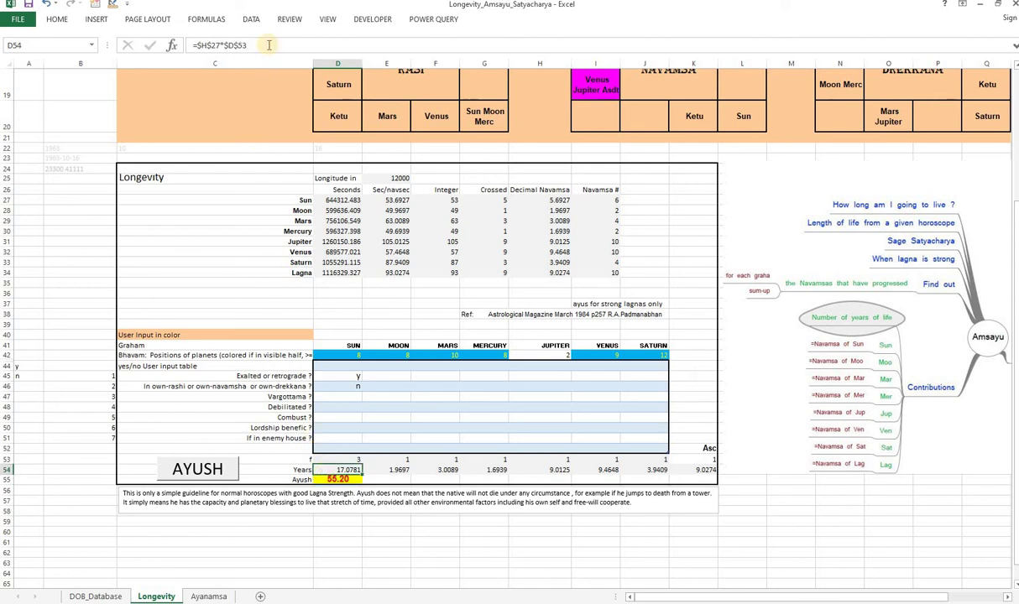
pyautogui.click(253, 45)
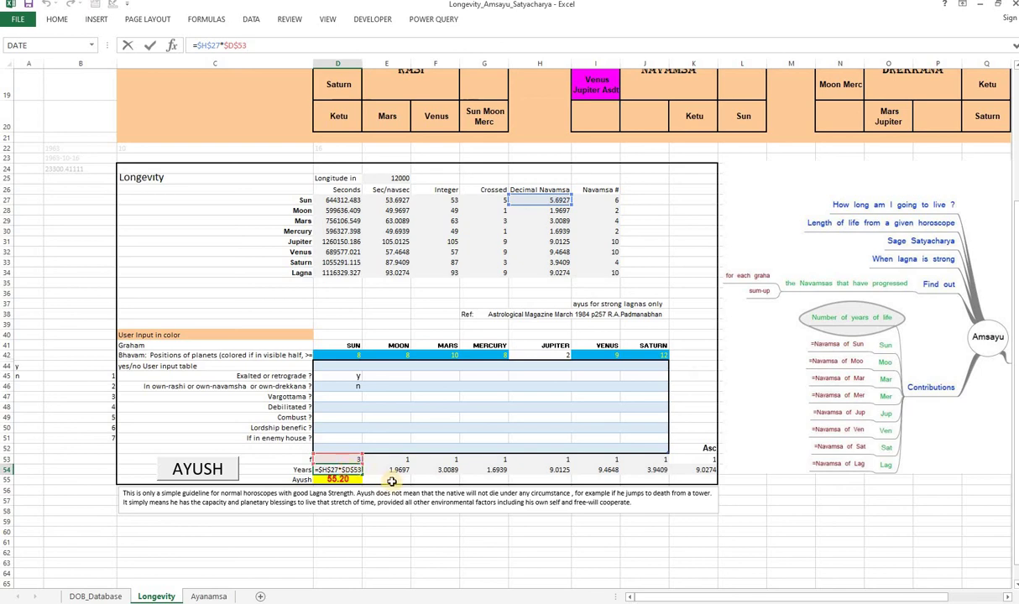
pyautogui.click(391, 481)
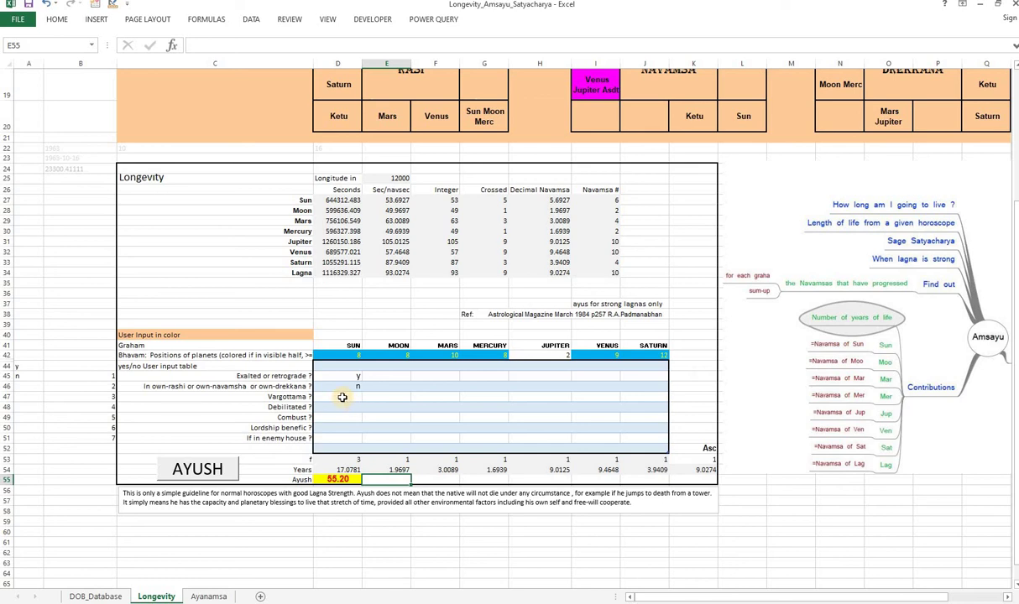
# Step: Review the Vargottama, Debilitated and own-rashi questions in rows 46 to 48 against the Rasi, Navamsa and Drekkana charts
pyautogui.click(342, 397)
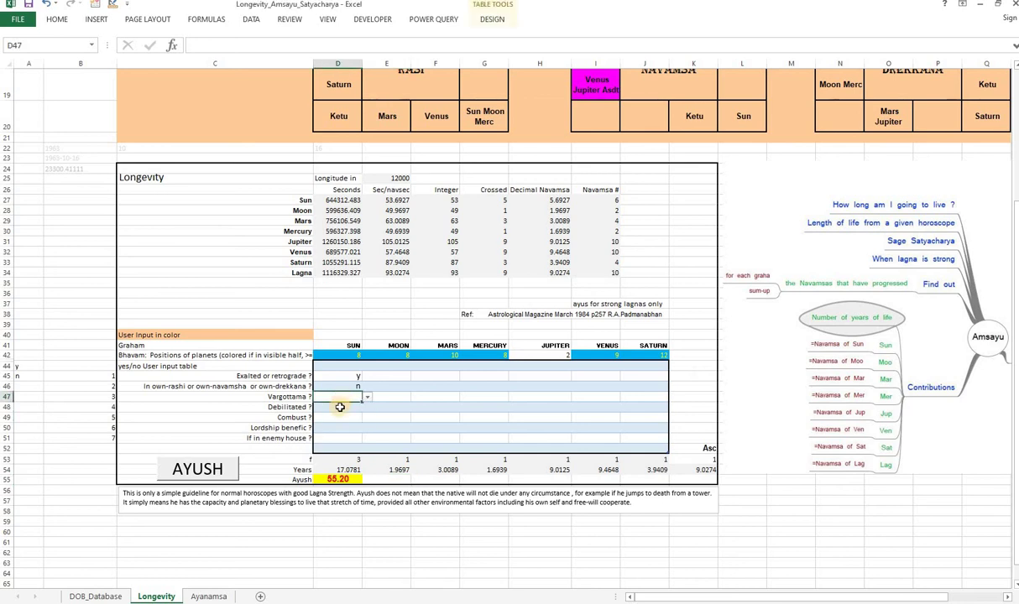
pyautogui.click(340, 407)
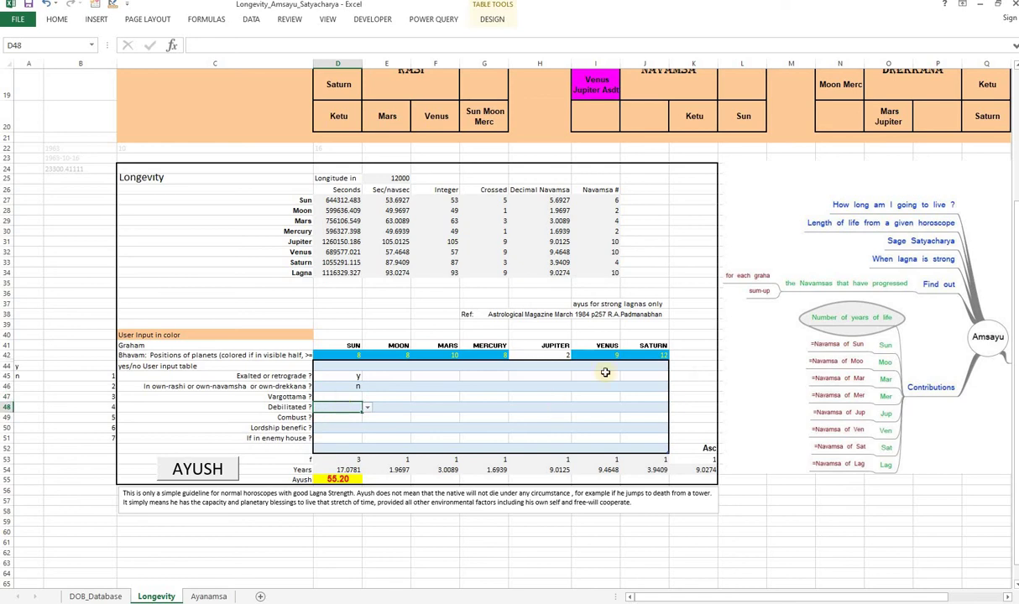
pyautogui.click(675, 386)
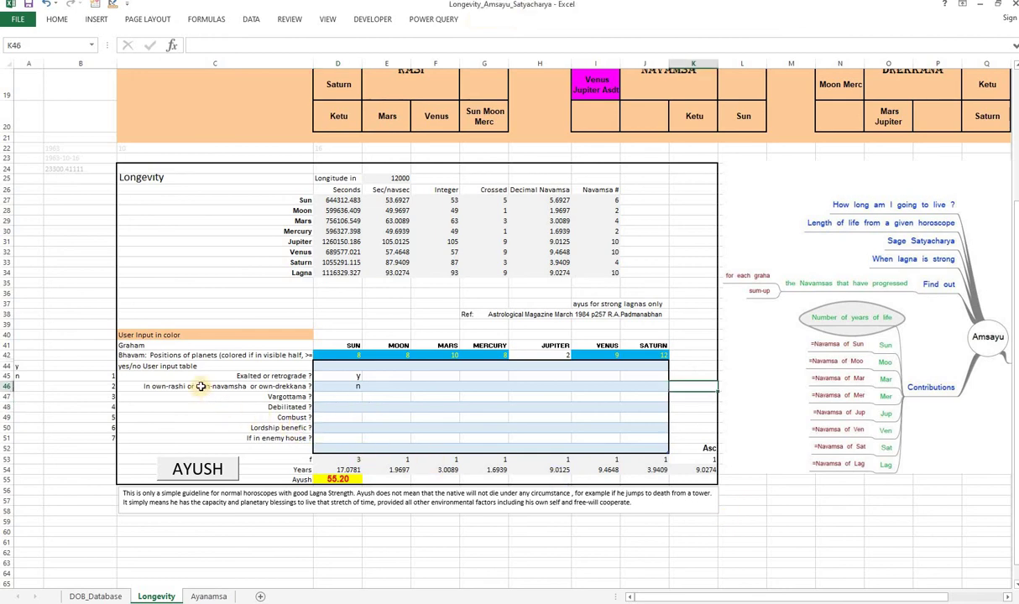
pyautogui.click(199, 387)
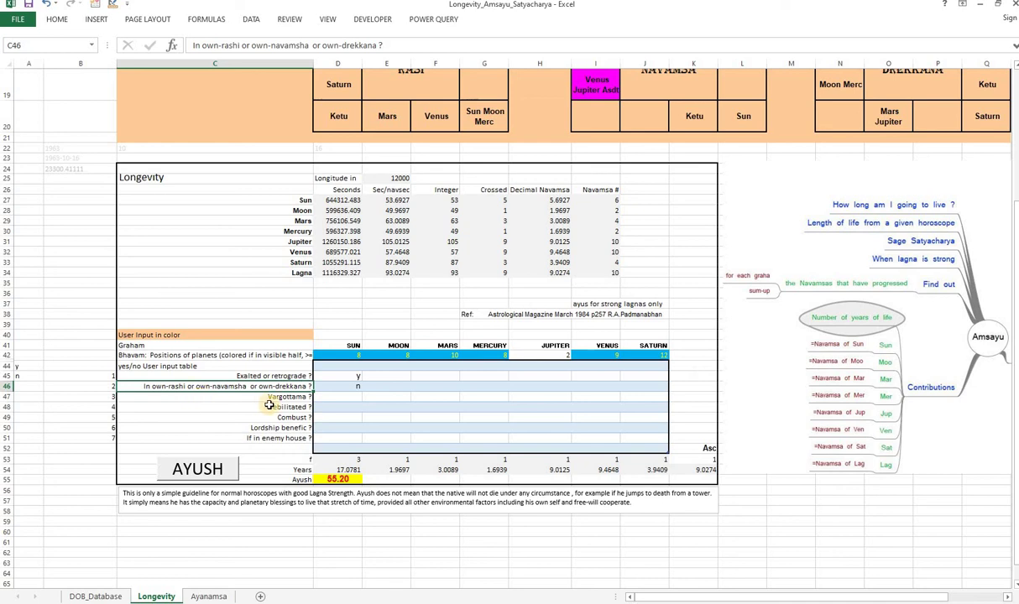
pyautogui.press('Down')
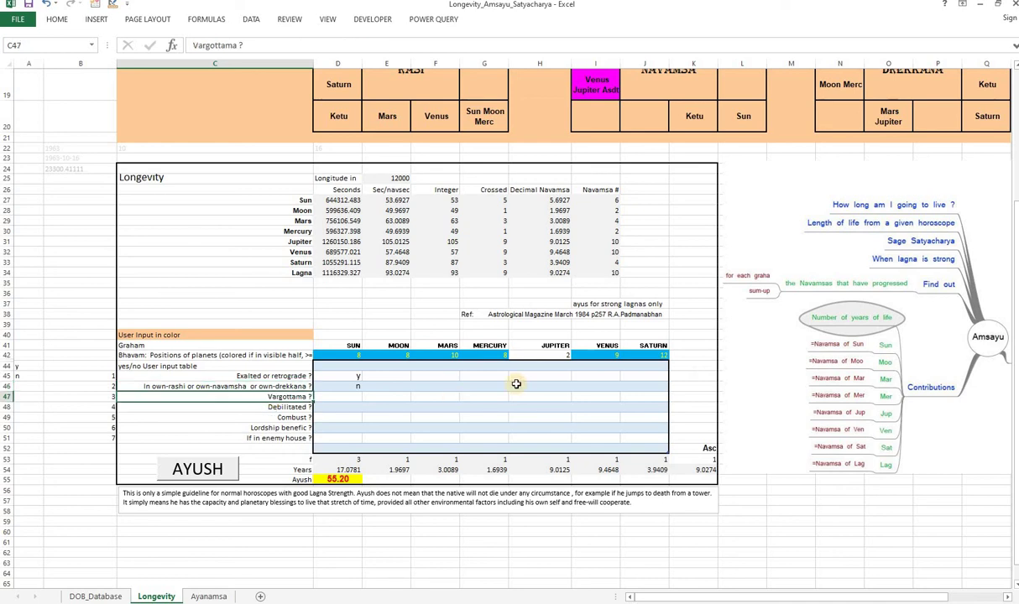
pyautogui.scroll(2, 517, 384)
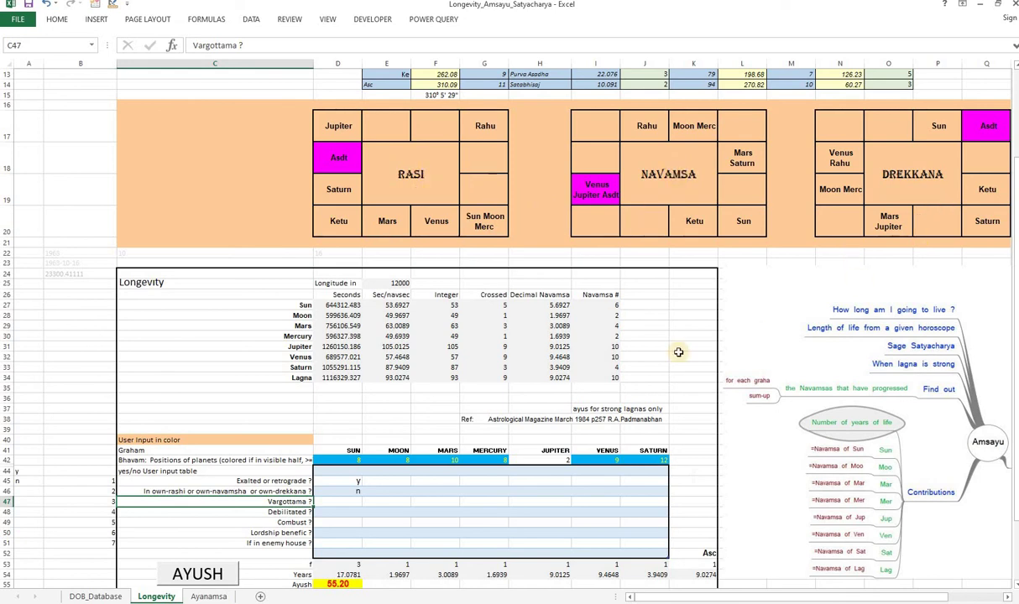
pyautogui.scroll(-1, 582, 439)
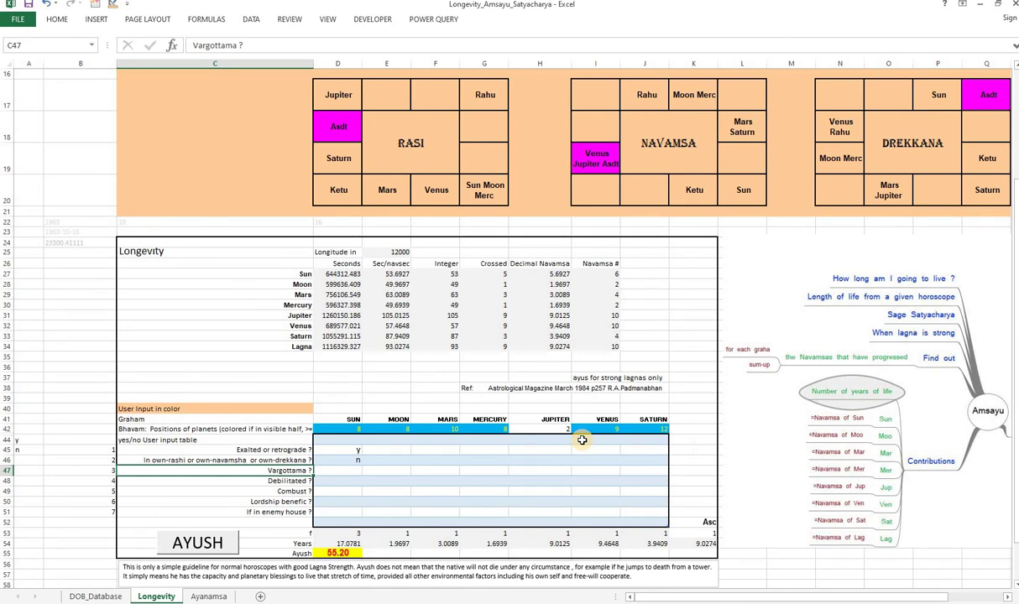
# Step: Examine the Combust question against the planet degree table and Rasi chart, and the Lordship benefic question in row 50 for Jupiter
pyautogui.click(285, 492)
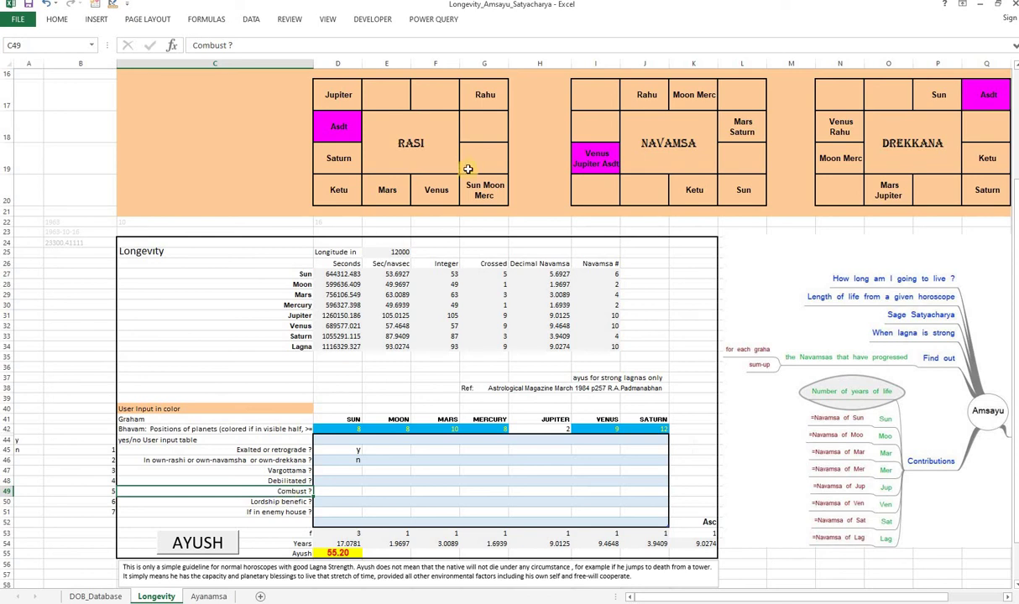
pyautogui.scroll(3, 522, 247)
pyautogui.scroll(2, 445, 164)
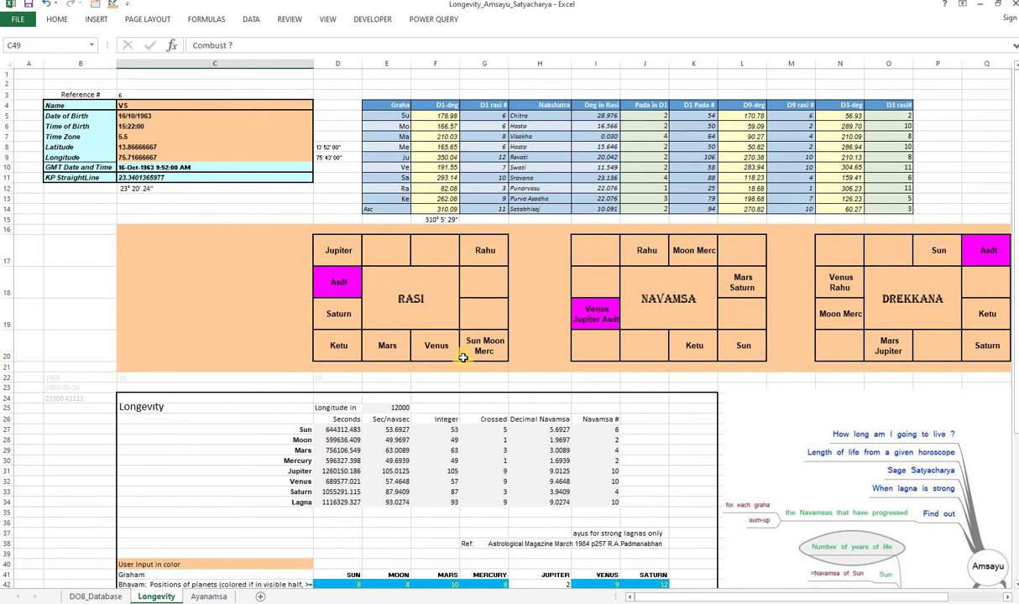
pyautogui.scroll(-4, 463, 358)
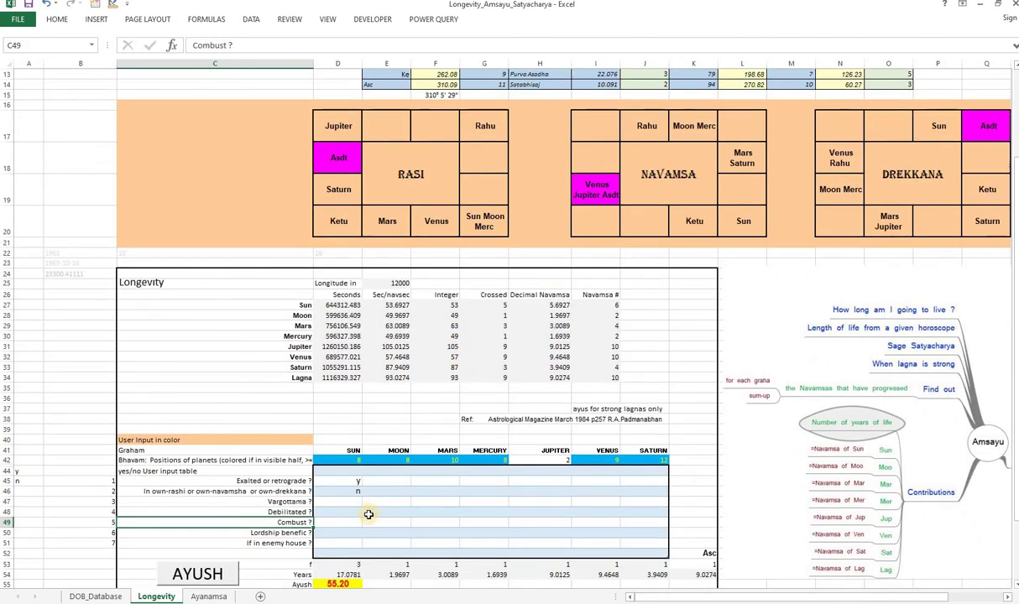
pyautogui.click(289, 532)
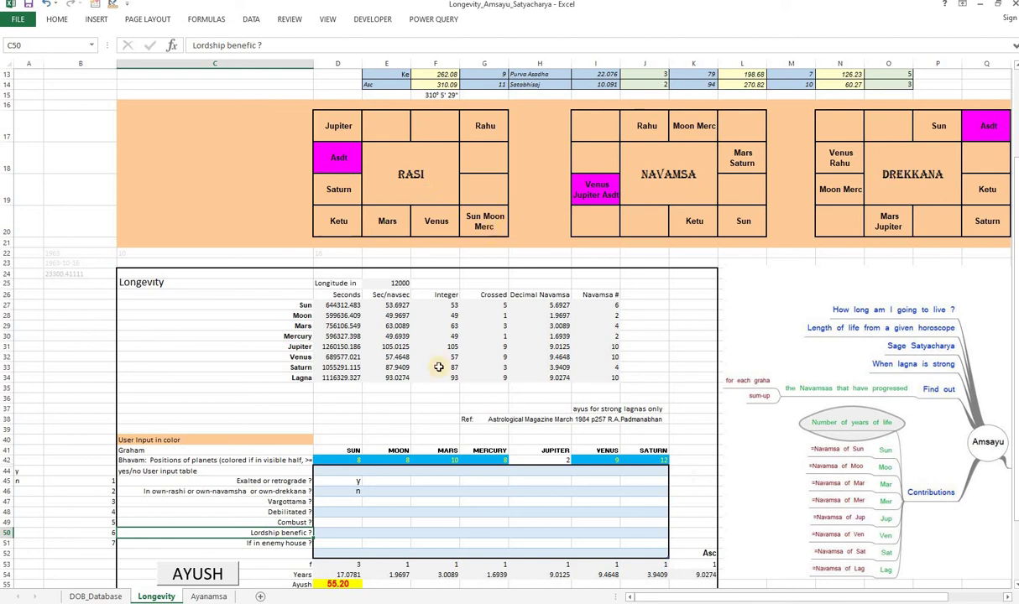
pyautogui.click(532, 537)
pyautogui.click(576, 535)
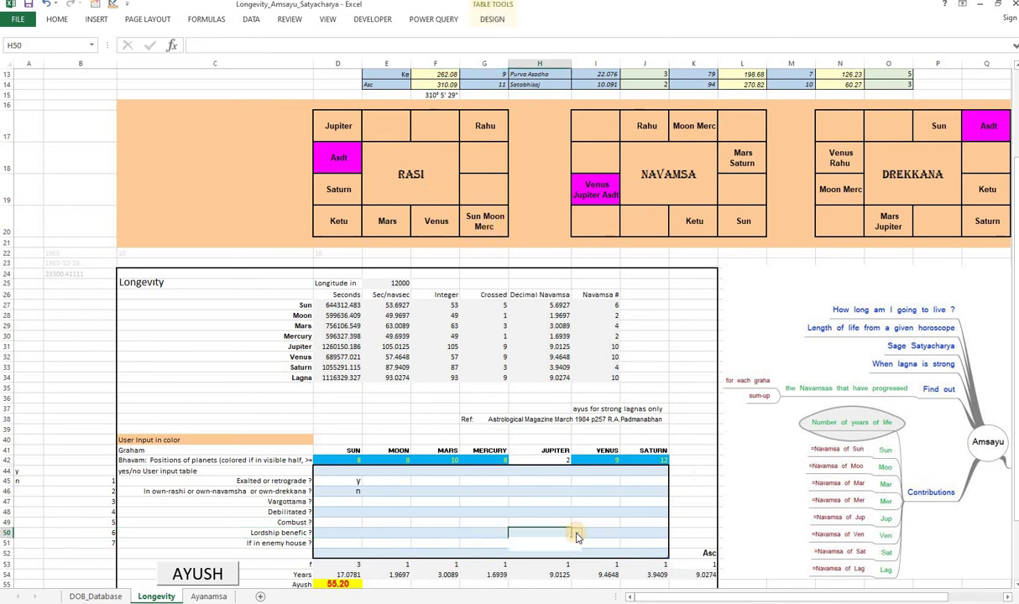
# Step: Trace the calculation from the yes/no answers D45:J51 through the row 53 factors to the Ayush total in D55
pyautogui.moveTo(323, 474); pyautogui.dragTo(639, 544)
pyautogui.moveTo(640, 546); pyautogui.dragTo(643, 546)
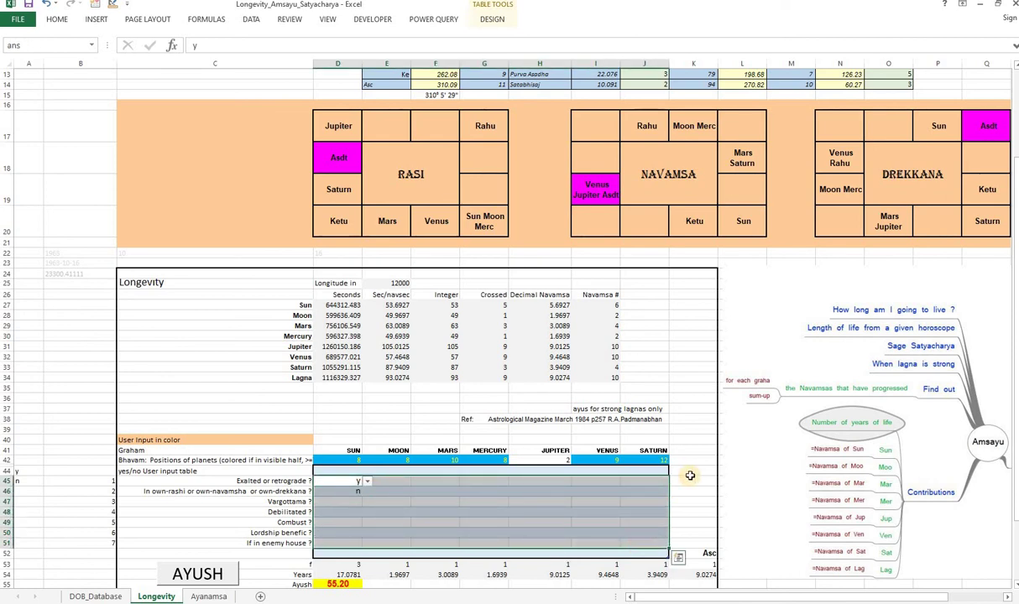
pyautogui.scroll(-3, 672, 474)
pyautogui.moveTo(336, 385); pyautogui.dragTo(641, 384)
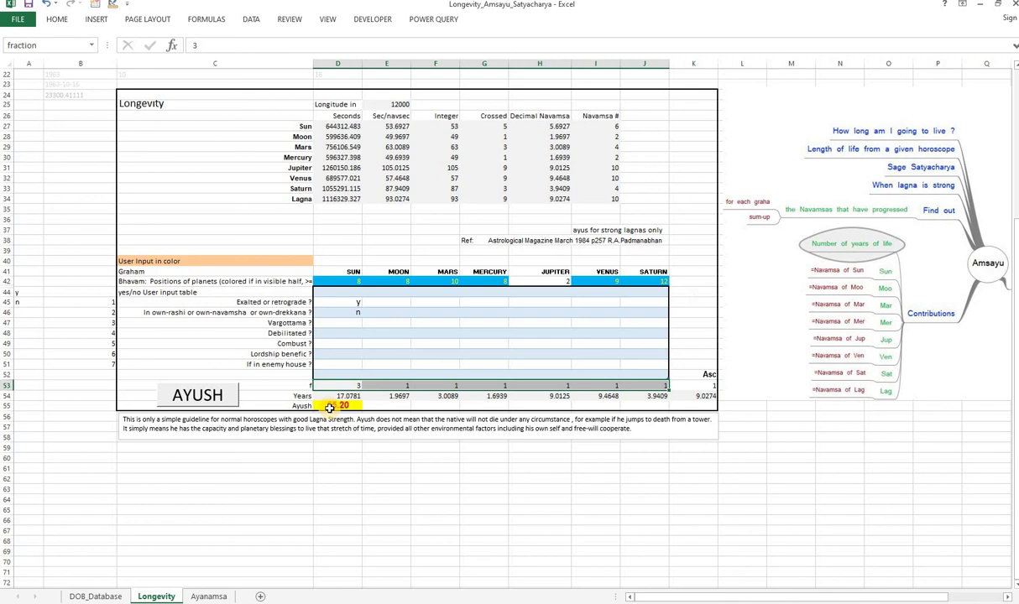
pyautogui.click(330, 407)
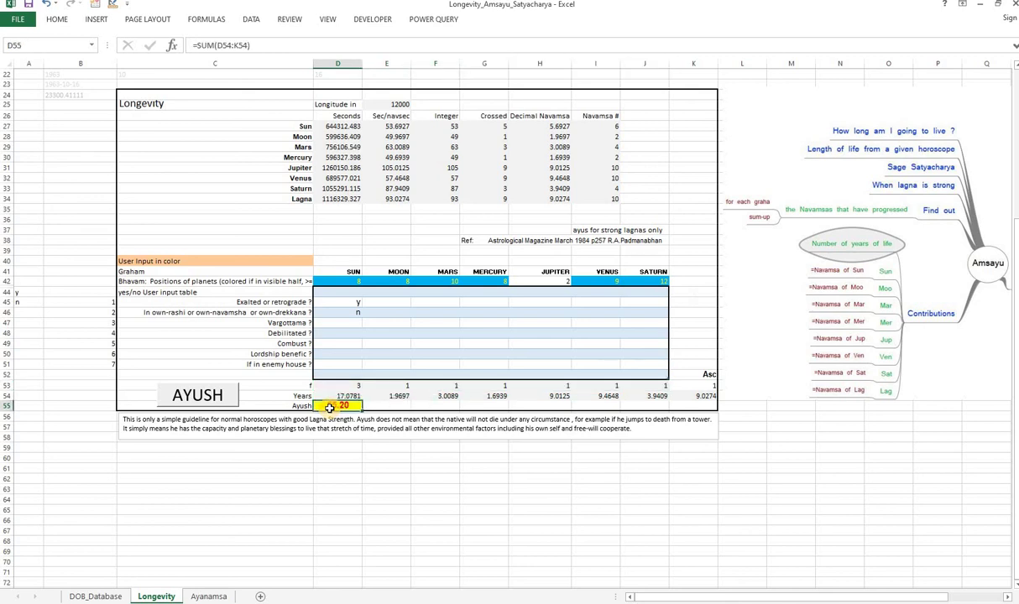